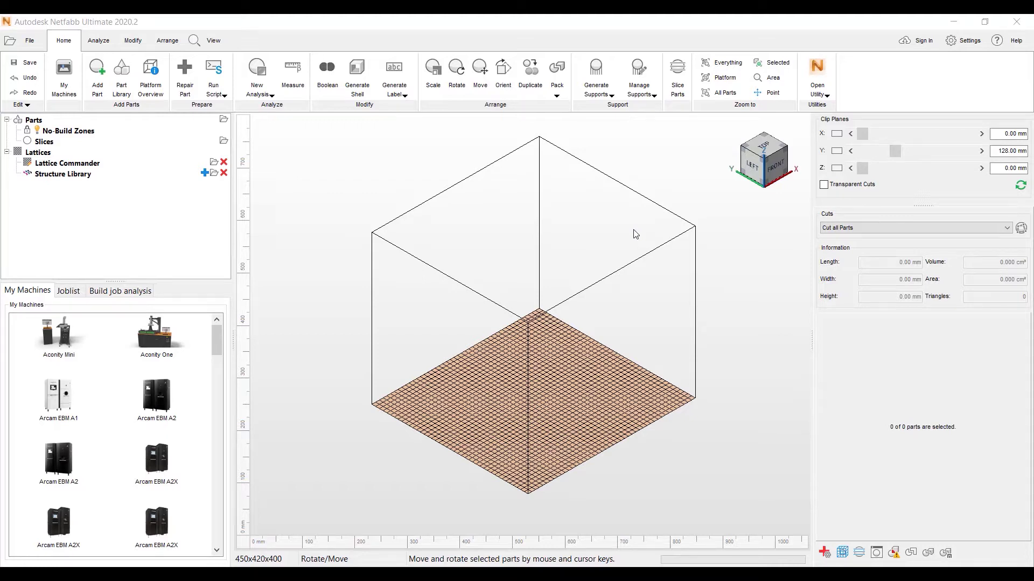
Add BRACKET.3mf to the build platform as a repaired part in a BRACKET project
left_click(103, 70)
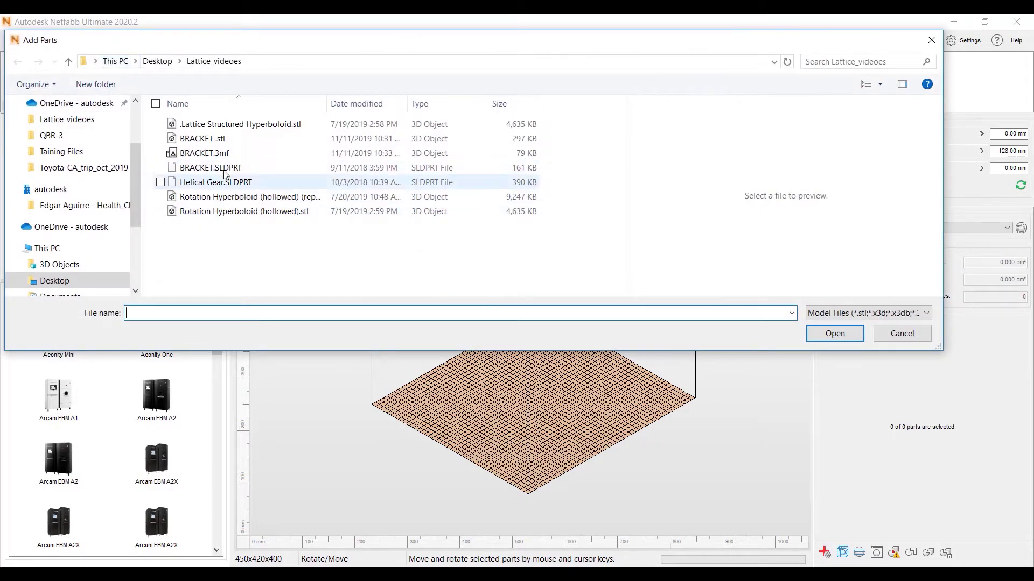
left_click(216, 153)
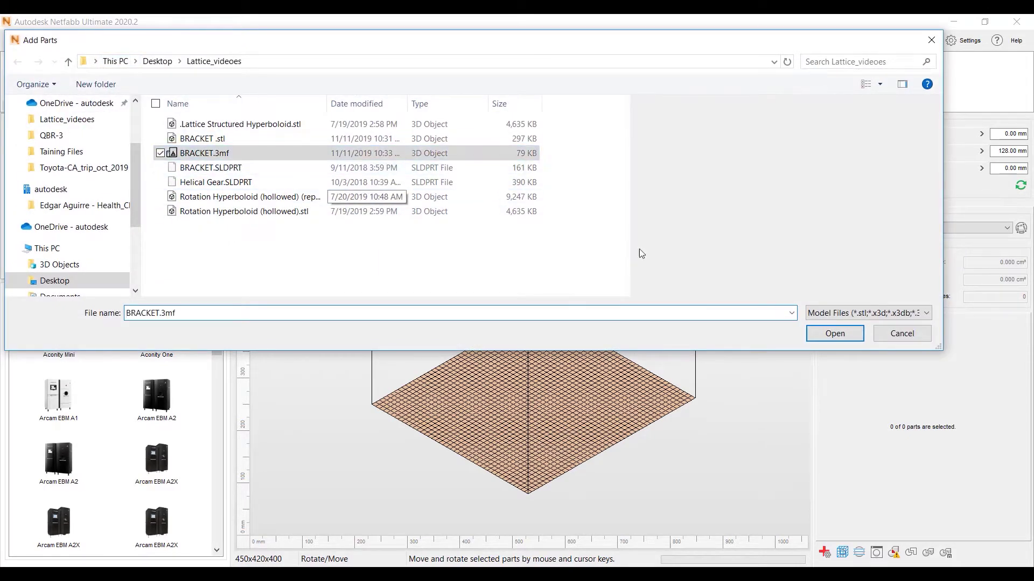
left_click(925, 314)
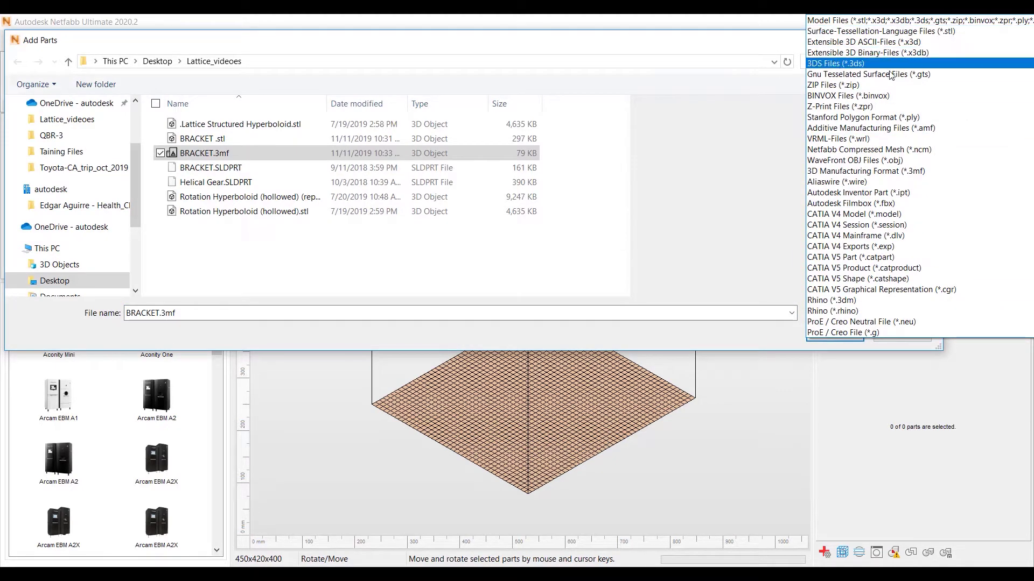
scroll(904, 221, "down", 9)
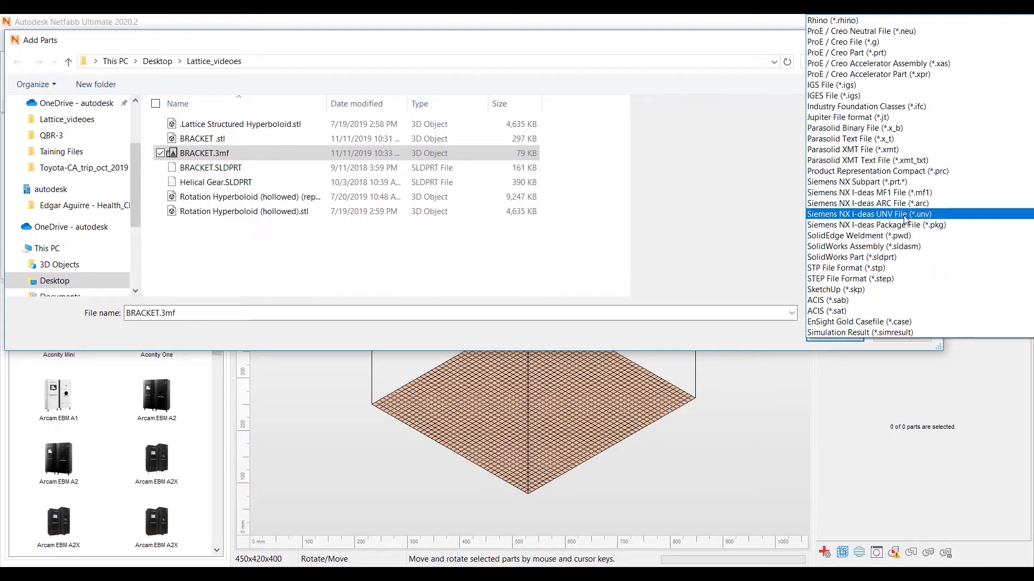
left_click(728, 311)
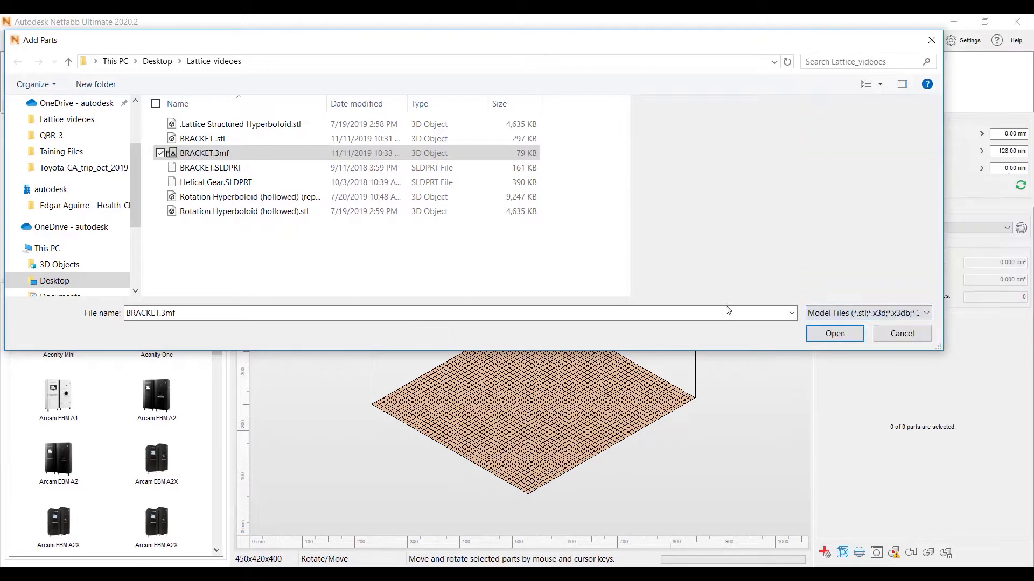
left_click(835, 334)
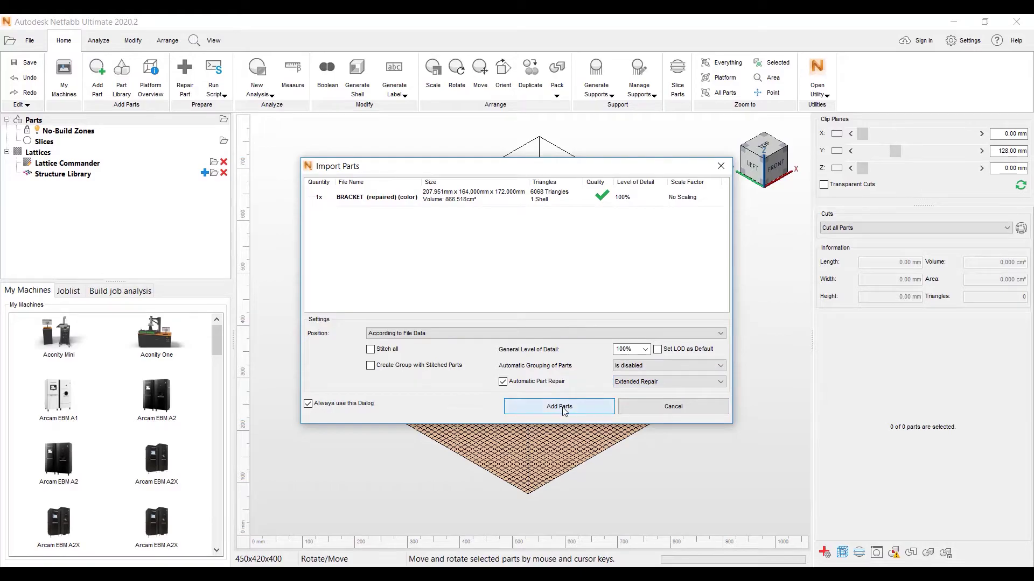
left_click(560, 407)
Drag the BRACKET part into Lattice Commander as a Solid component, viewed from the front-right
right_click_drag(551, 399, 462, 384)
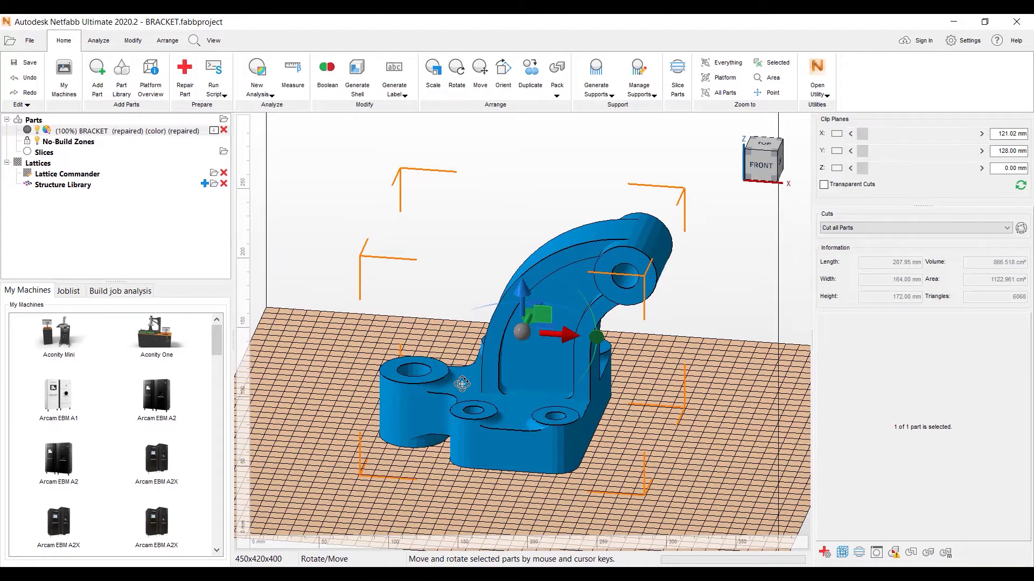
left_click(172, 135)
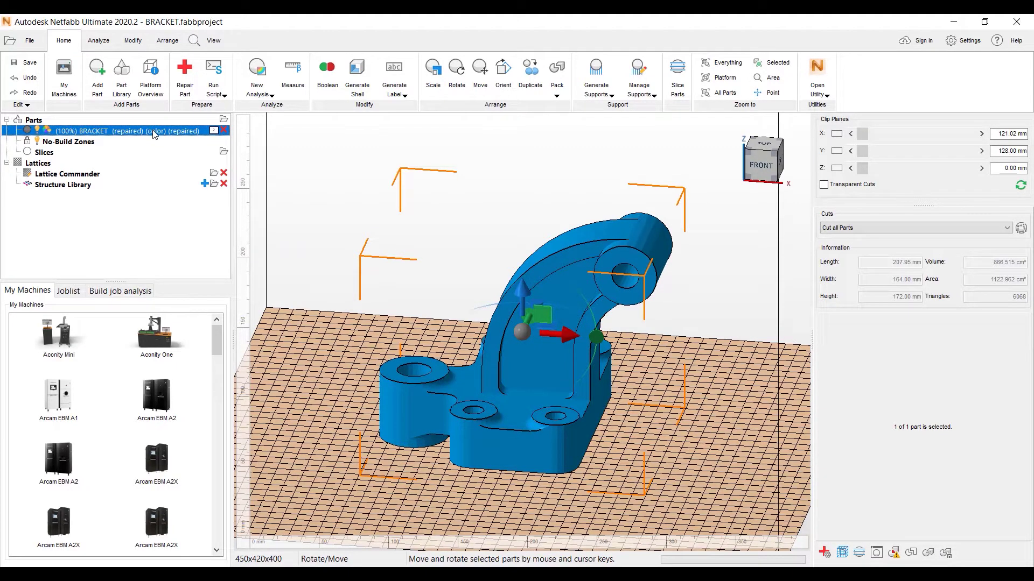
left_click_drag(155, 135, 95, 181)
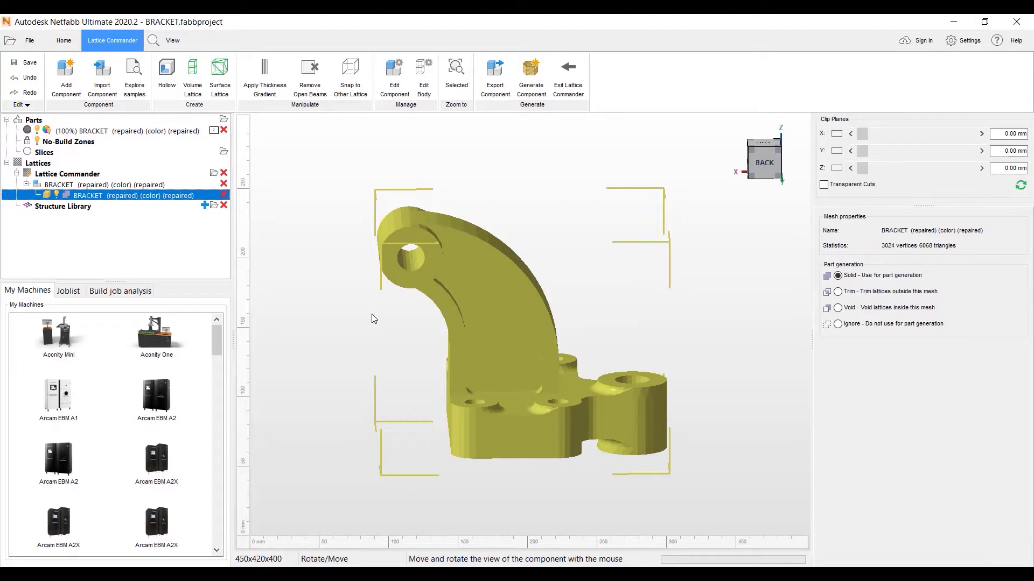
left_click_drag(372, 314, 653, 309)
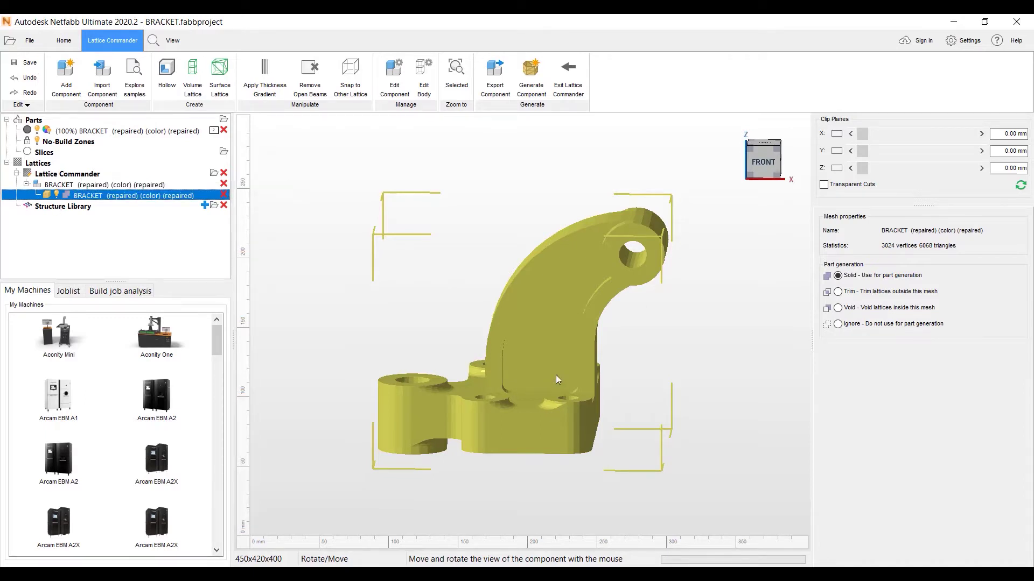
left_click_drag(555, 375, 559, 377)
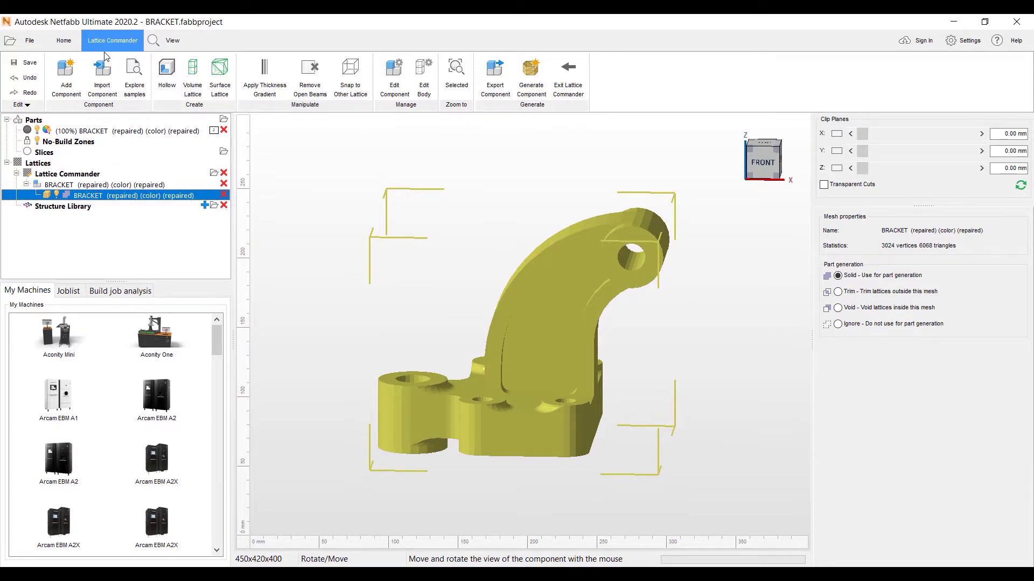
Generate a 3.158 mm Hollow skin body and inspect it with the Y clip plane at 199.02 mm
left_click(172, 81)
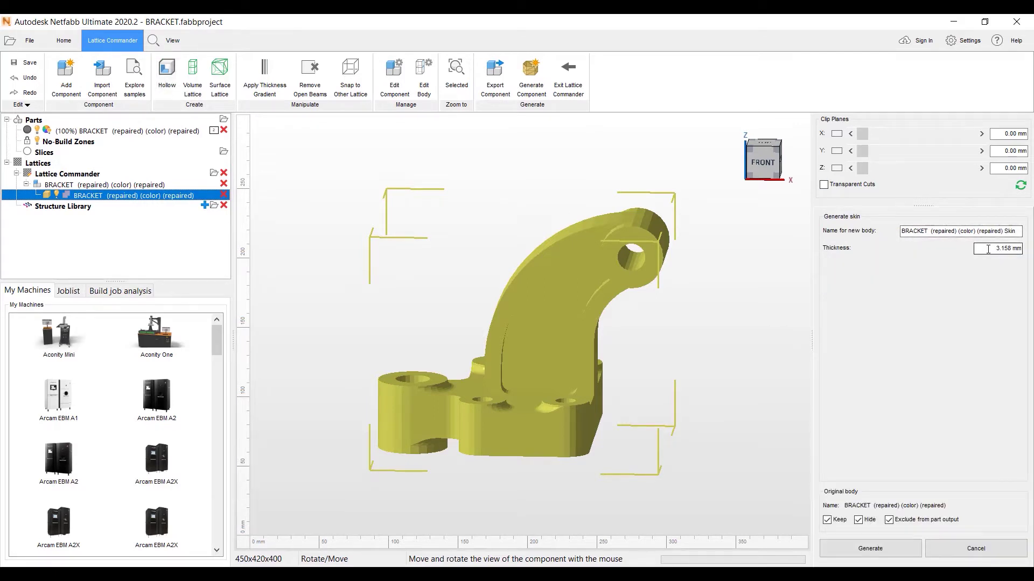
left_click(868, 550)
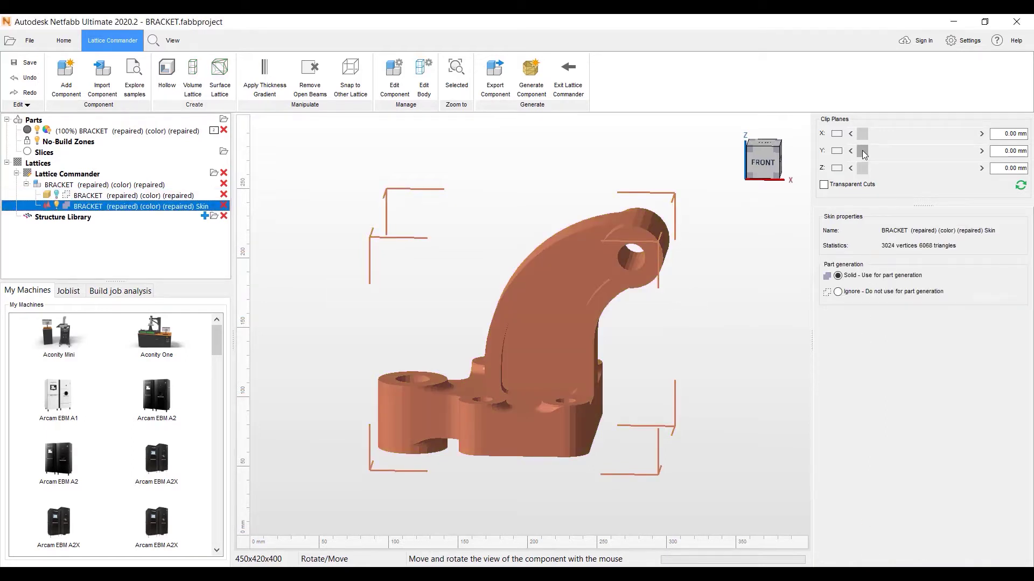
left_click_drag(861, 150, 936, 166)
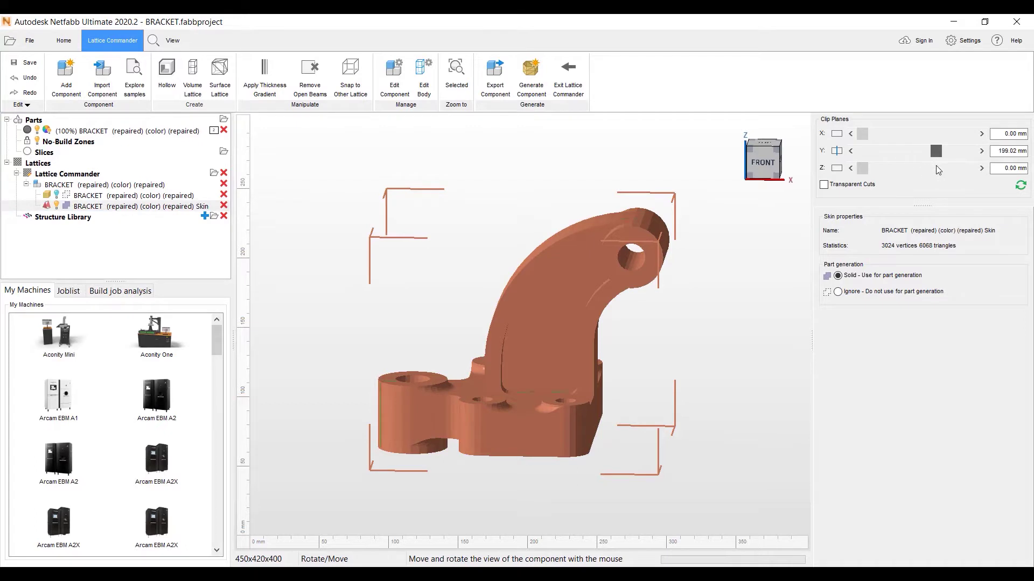
key("7")
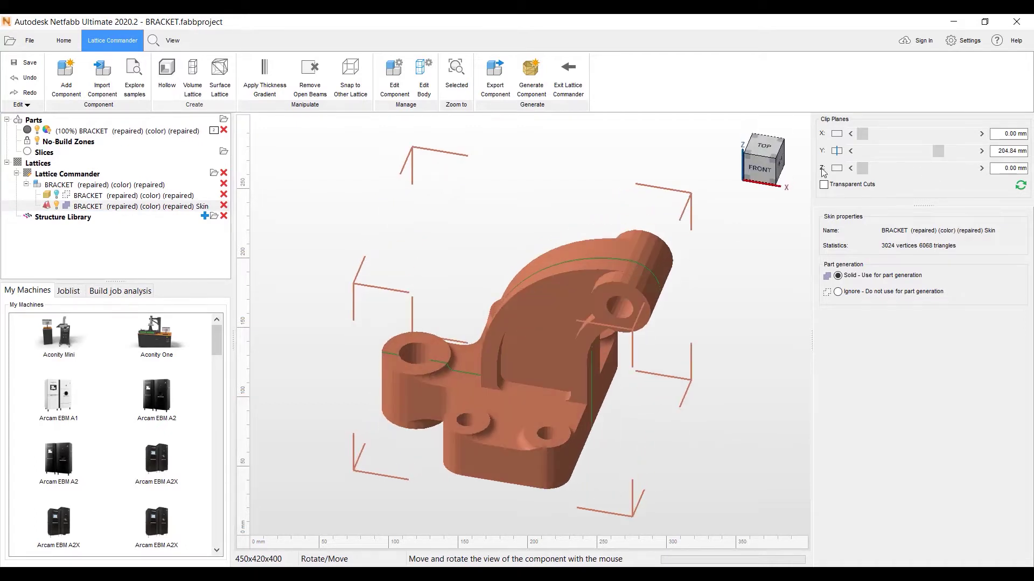
left_click(836, 152)
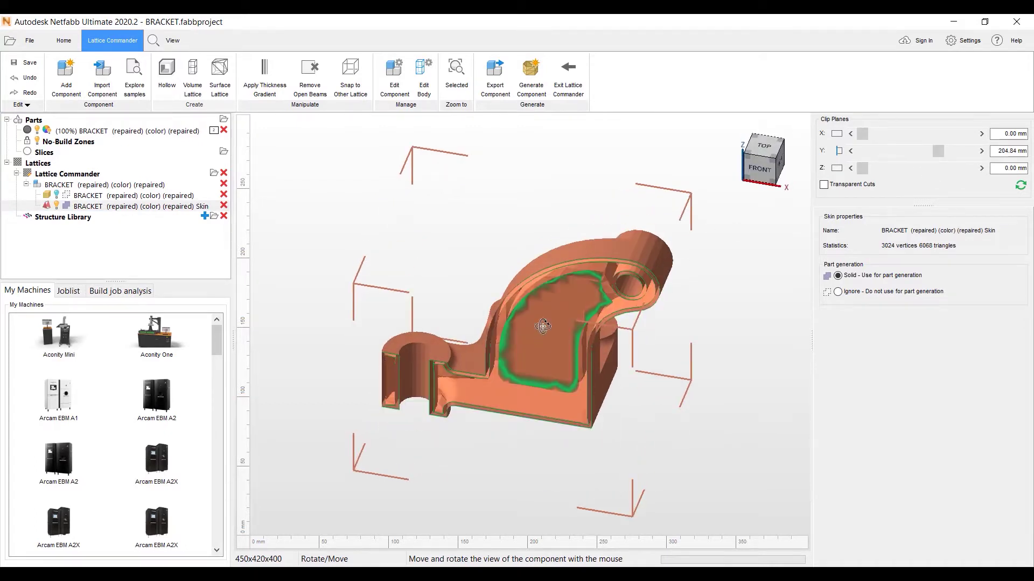
key("1")
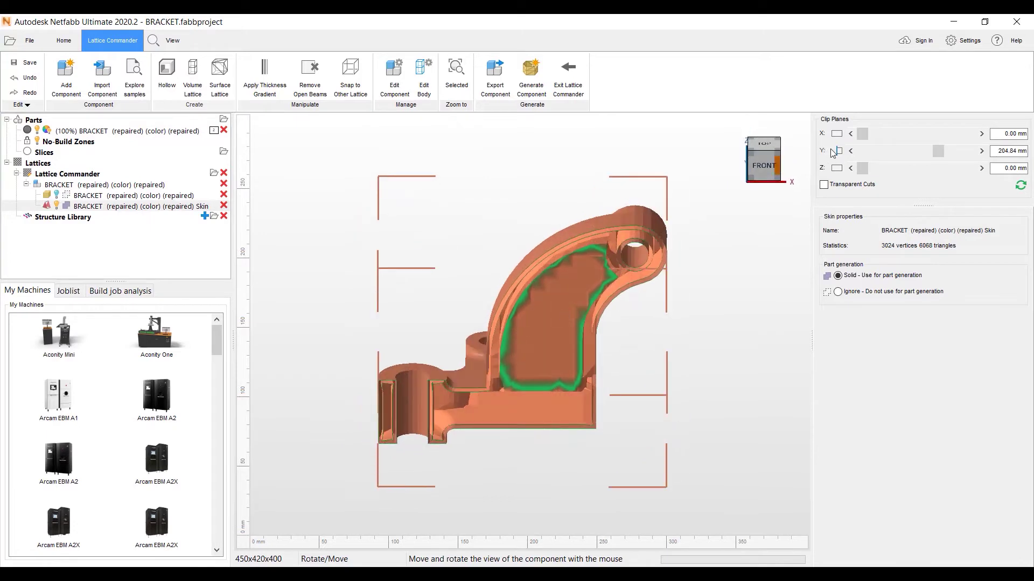
left_click(835, 152)
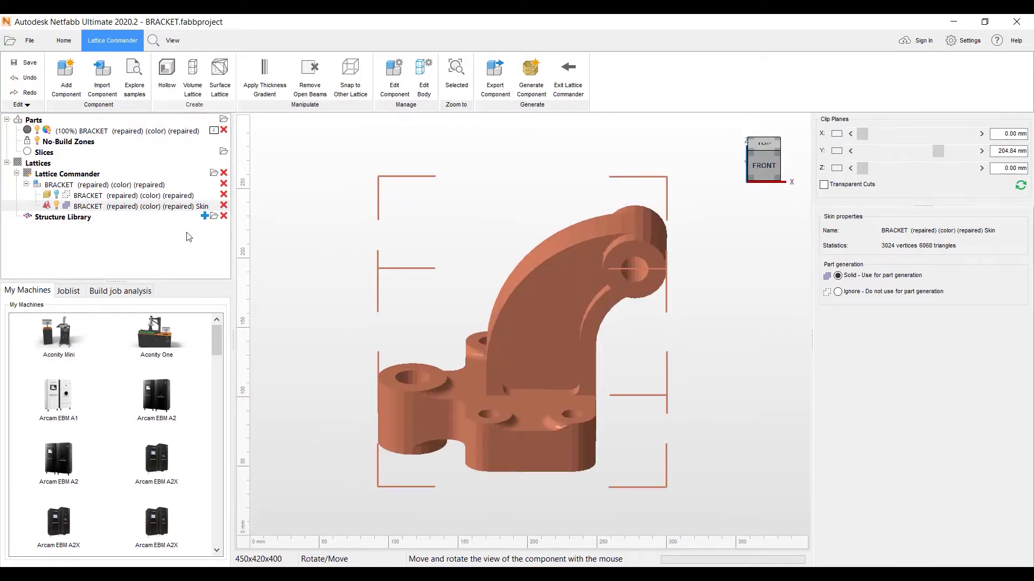
Select the original bracket mesh and start a volume lattice, previewing a 32.8 mm Grid
left_click(56, 193)
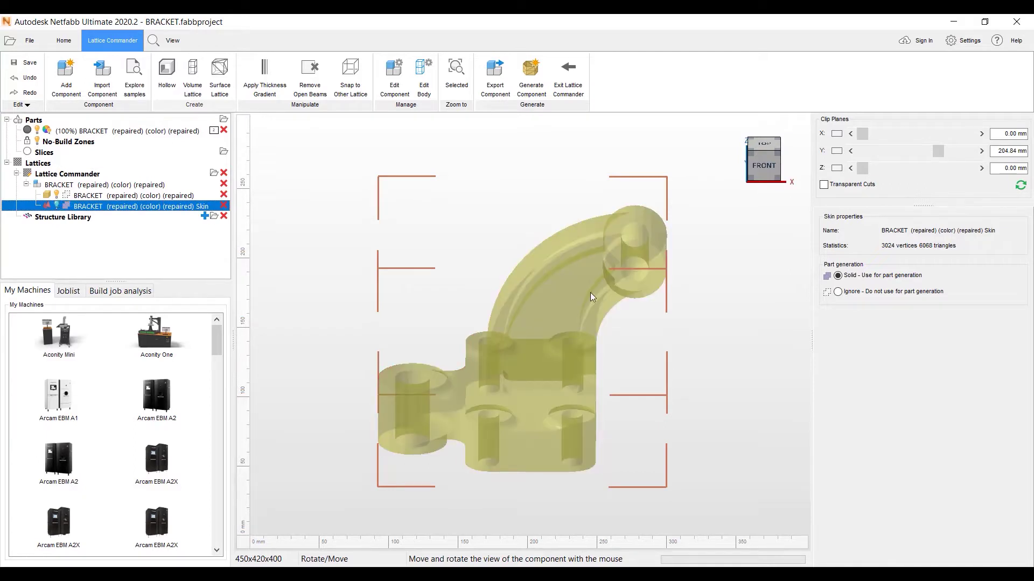
left_click(567, 285)
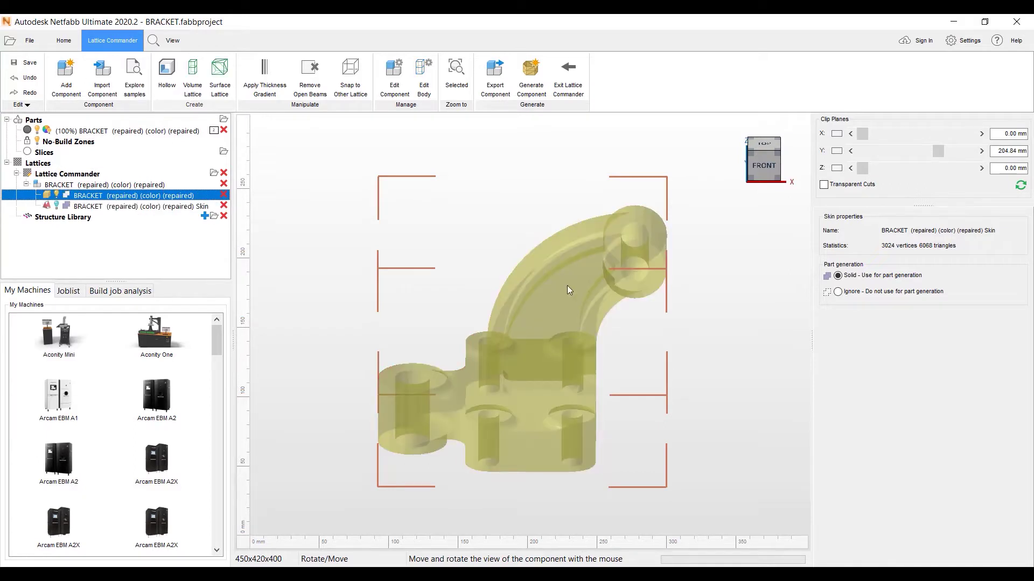
left_click(191, 81)
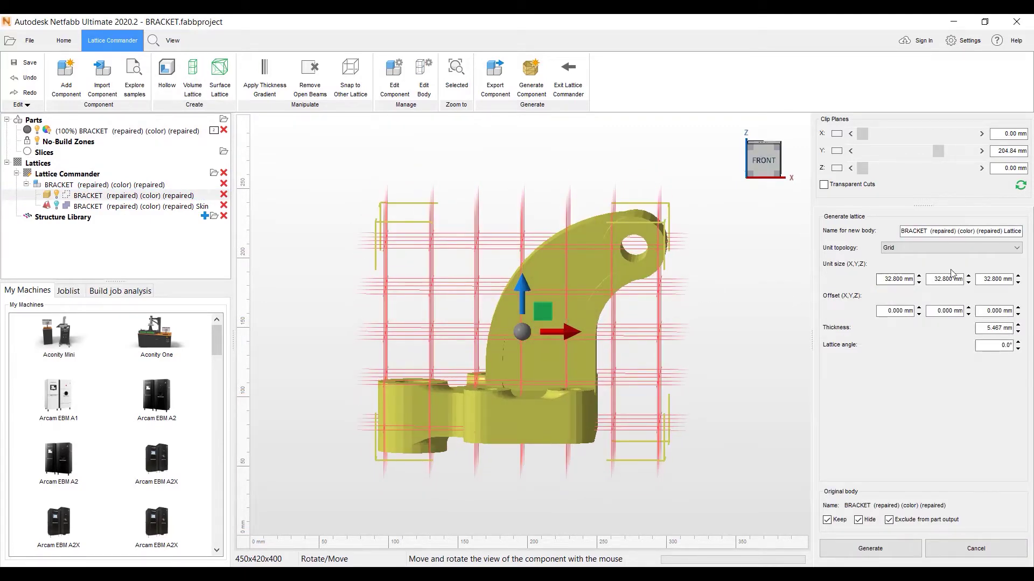
Generate an X-topology lattice with 15 × 15 × 20 mm unit cells and 1.0 beam thickness
left_click(1016, 248)
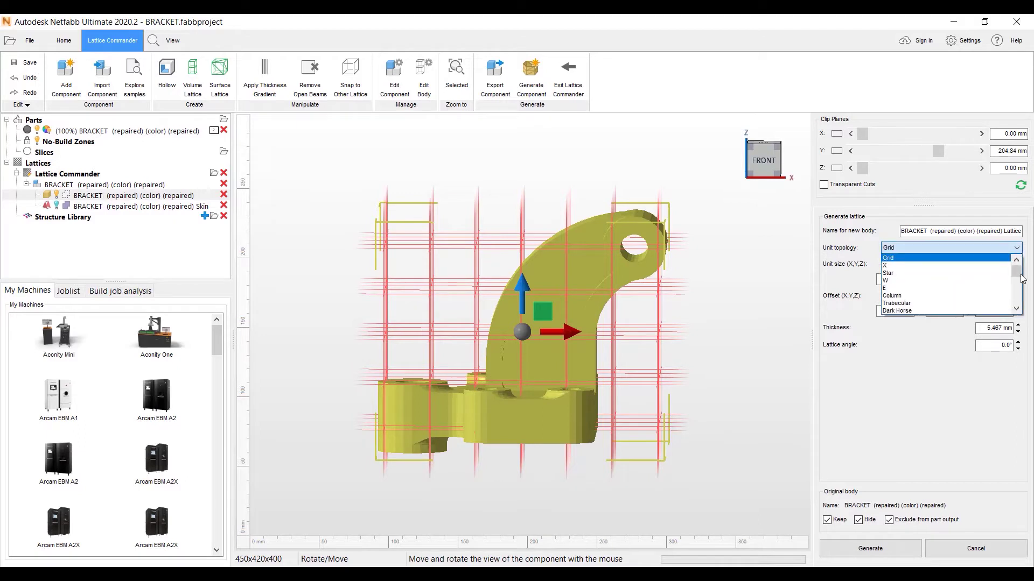
mouse_move(1022, 278)
left_mouse_down()
mouse_move(1022, 308)
mouse_move(1023, 272)
left_mouse_up()
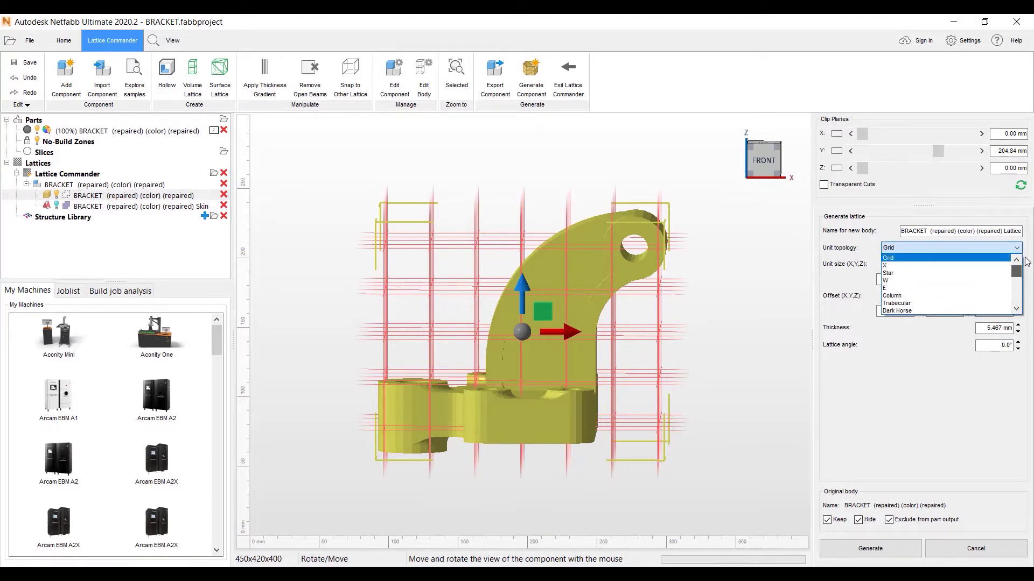
left_click(889, 266)
left_click(911, 279)
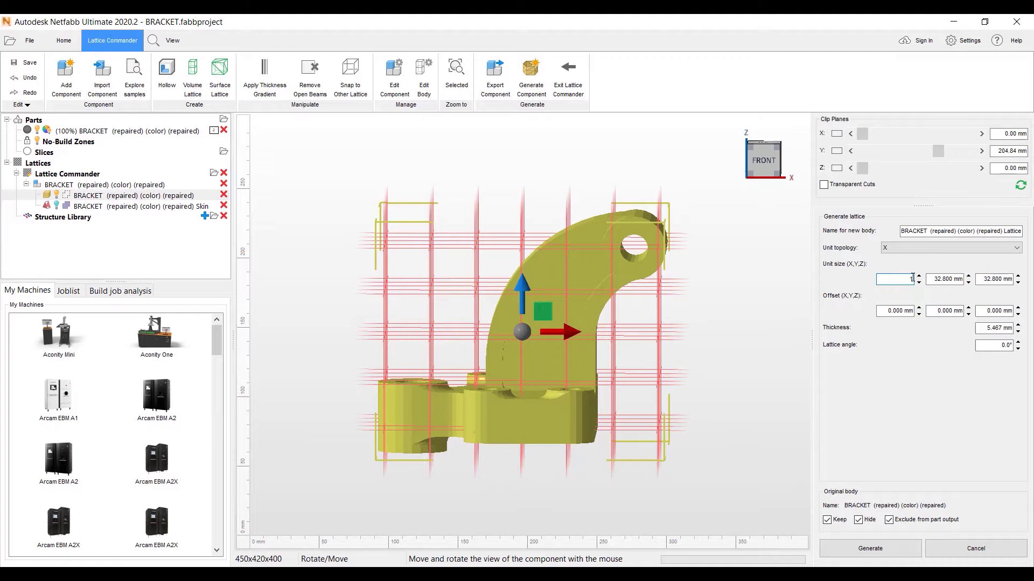
type("15")
left_click(963, 279)
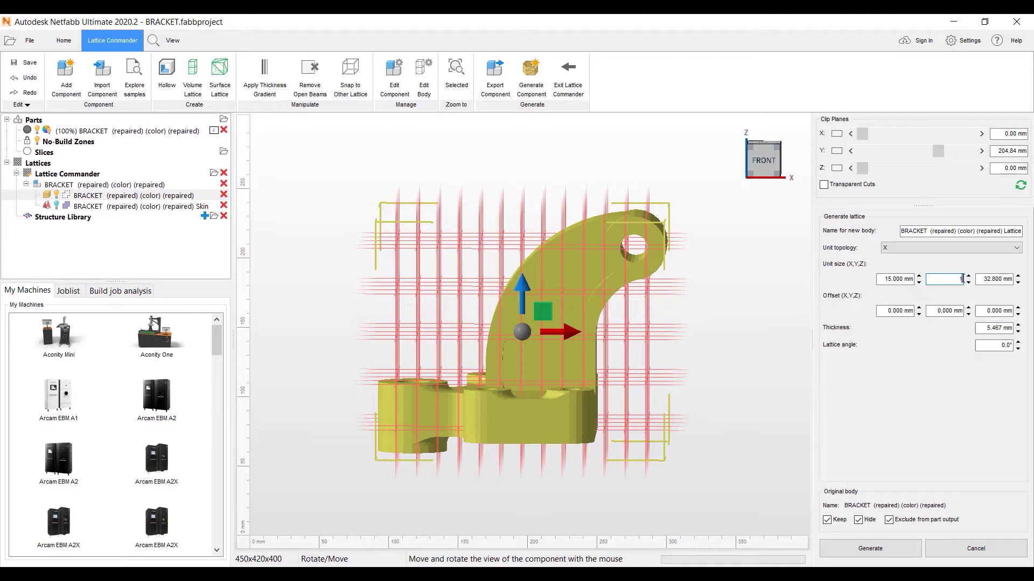
left_click(1012, 279)
key("BackSpace")
key("BackSpace")
key("BackSpace")
key("BackSpace")
key("BackSpace")
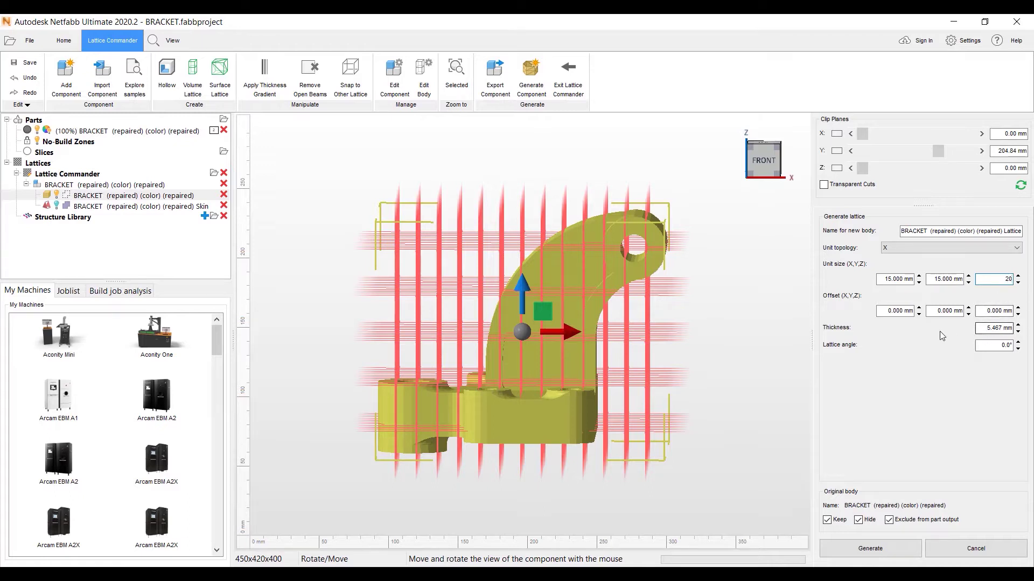
left_click(1012, 329)
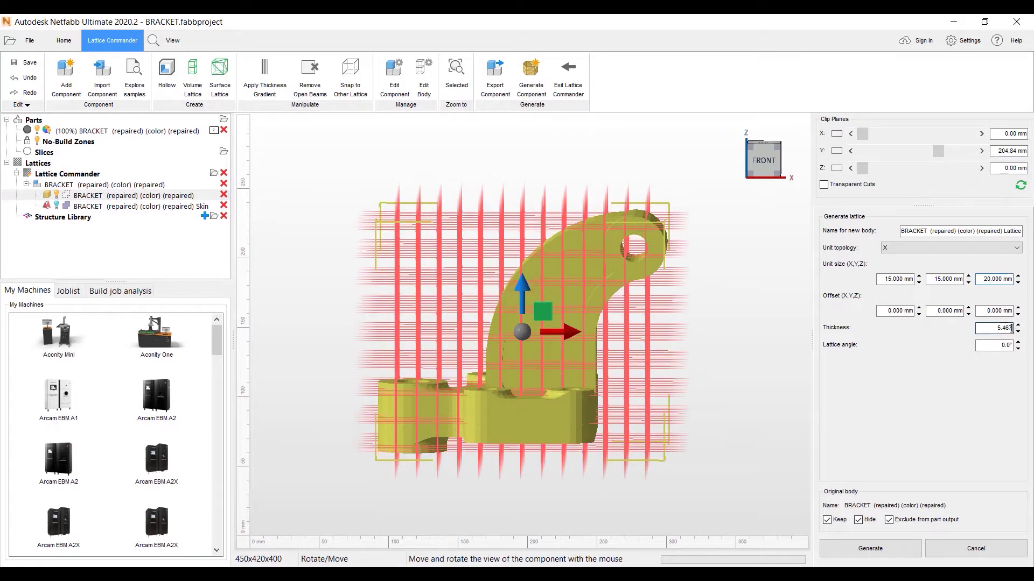
key("BackSpace")
left_click(874, 547)
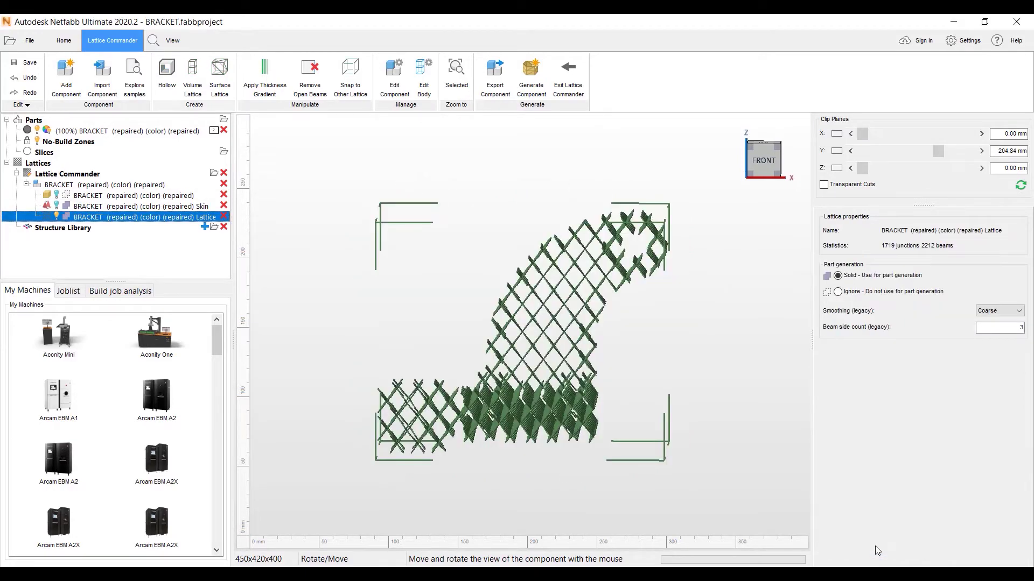
left_click_drag(568, 334, 580, 298)
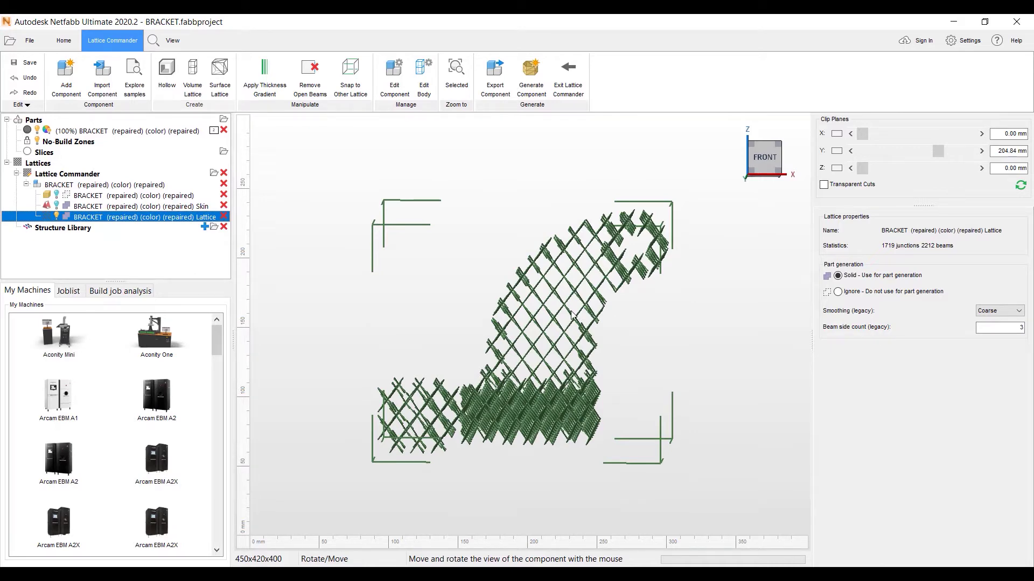
left_click_drag(572, 315, 566, 325)
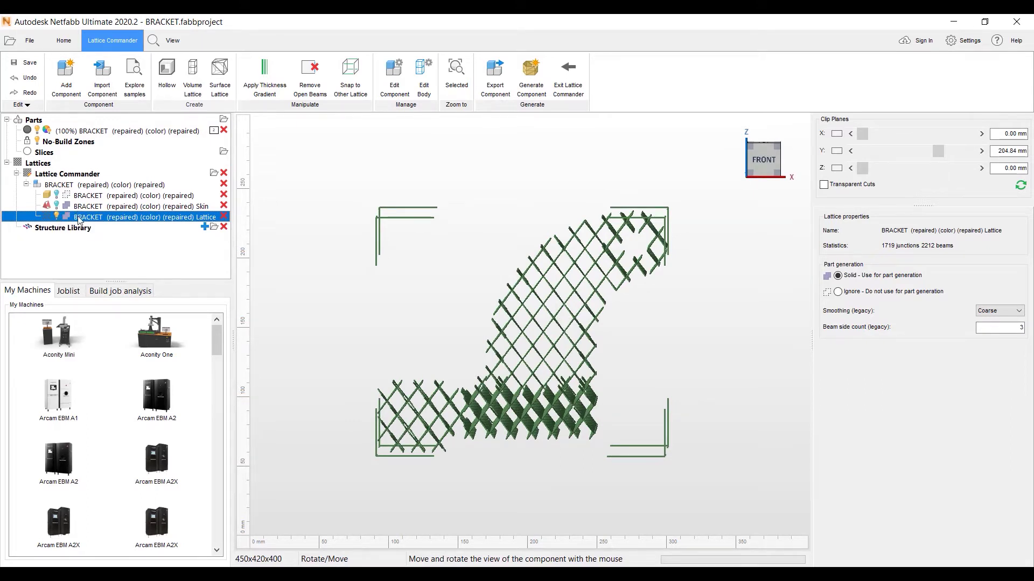
left_click(268, 86)
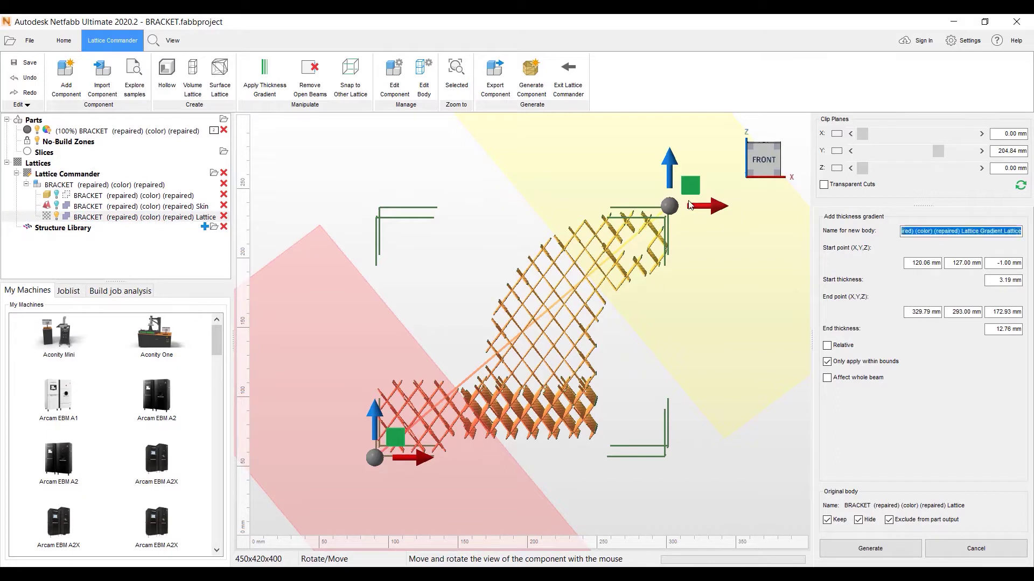
Place the thickness gradient along Z, starting near 53 mm and ending near 124 mm
left_click_drag(690, 204, 422, 212)
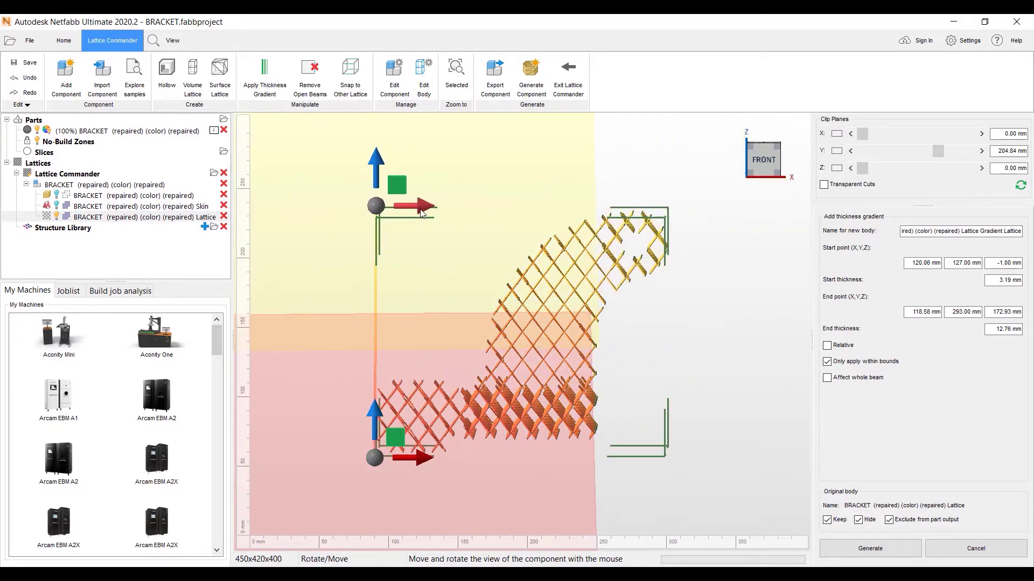
left_click(745, 161)
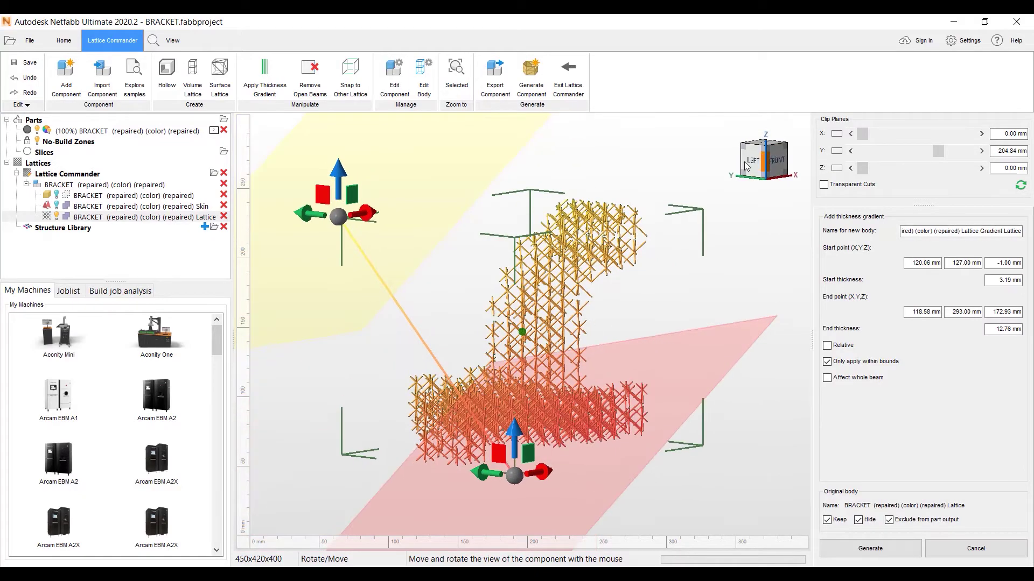
left_click(745, 165)
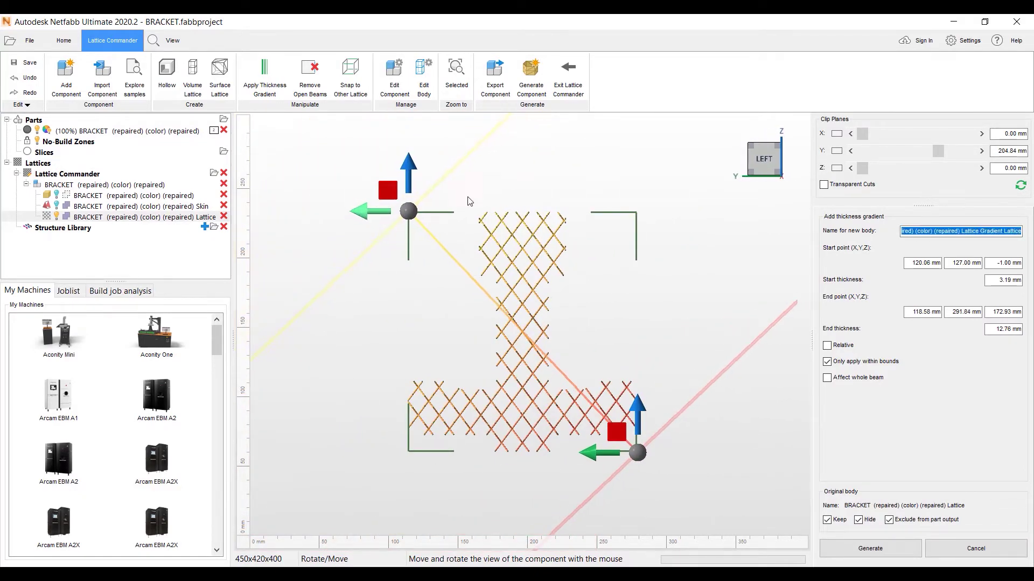
left_click_drag(379, 211, 608, 211)
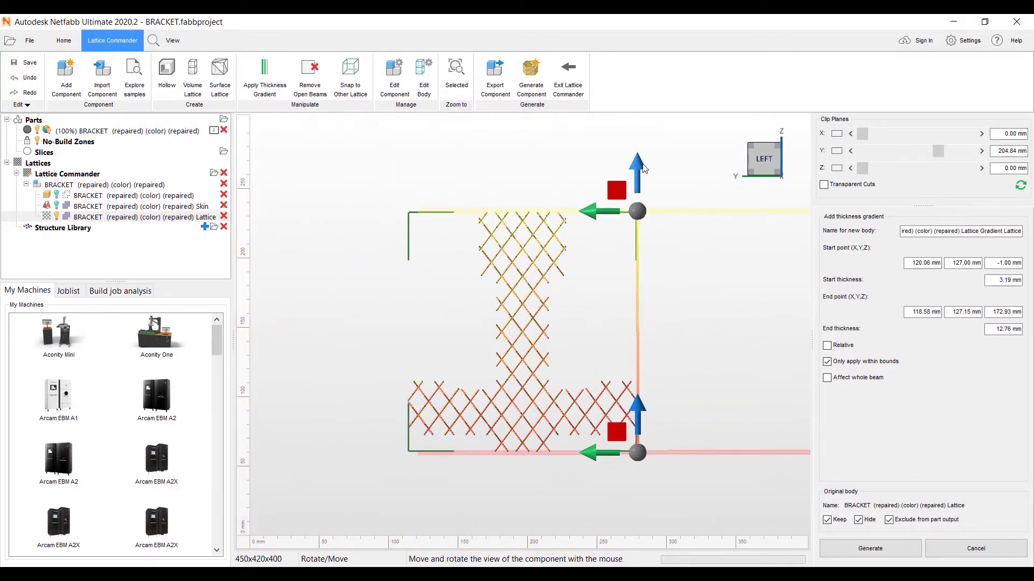
left_click_drag(644, 168, 634, 287)
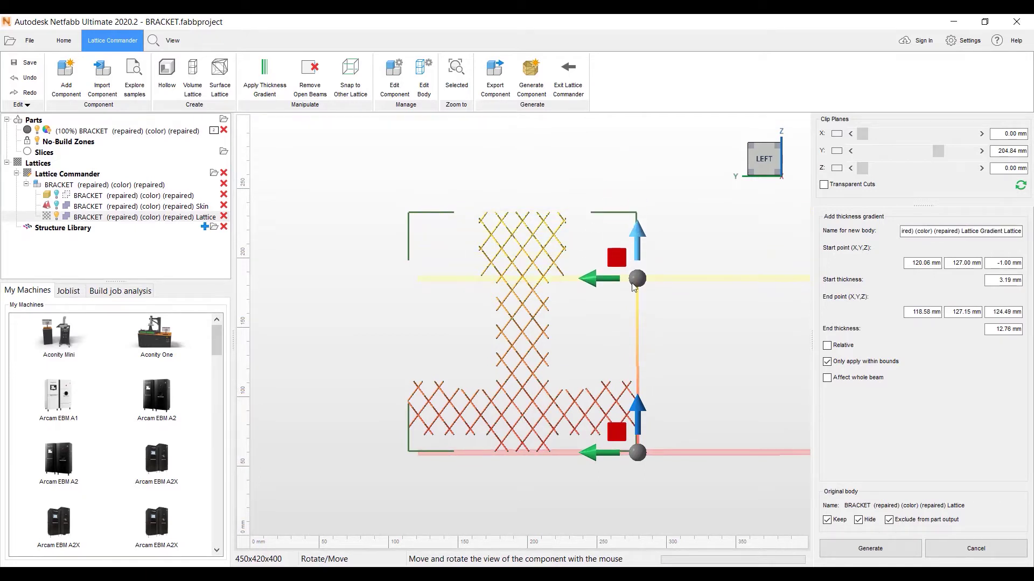
left_click_drag(638, 422, 639, 345)
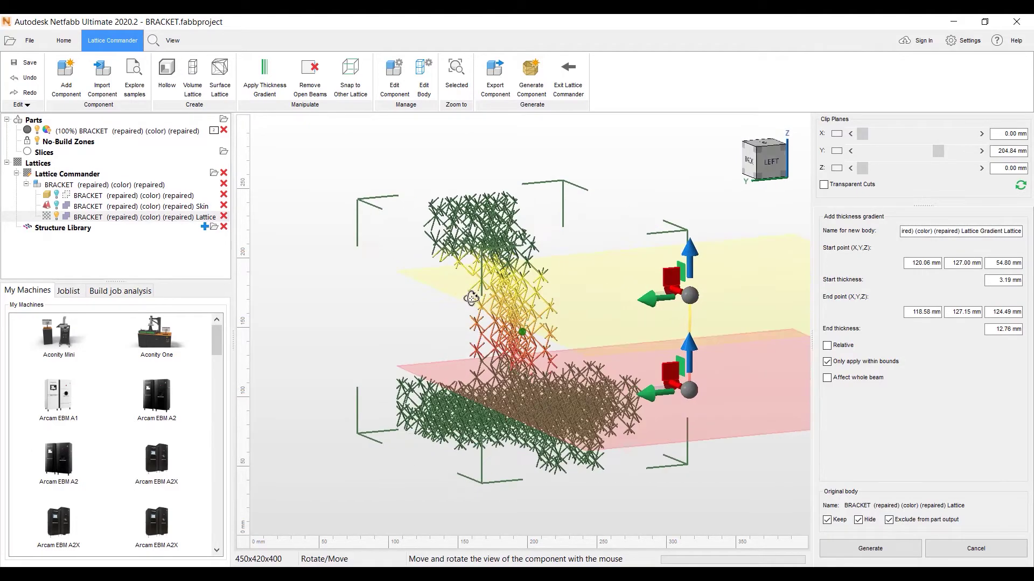
left_click_drag(471, 298, 281, 287)
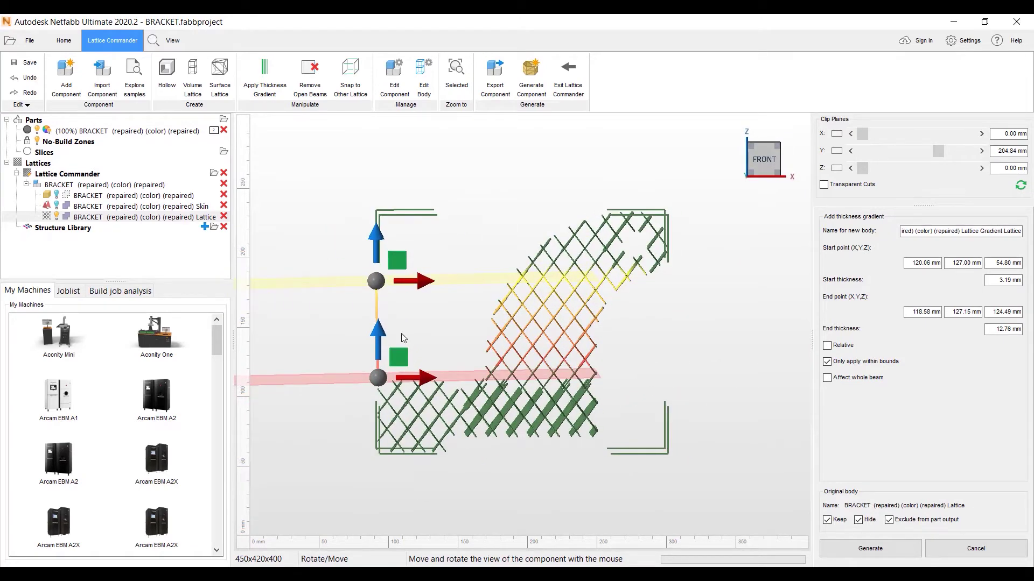
Set the gradient start thickness to 4.0 and generate it as a new Lattice Gradient body
left_click(1022, 280)
type("4.0")
left_click(1019, 328)
left_click(870, 548)
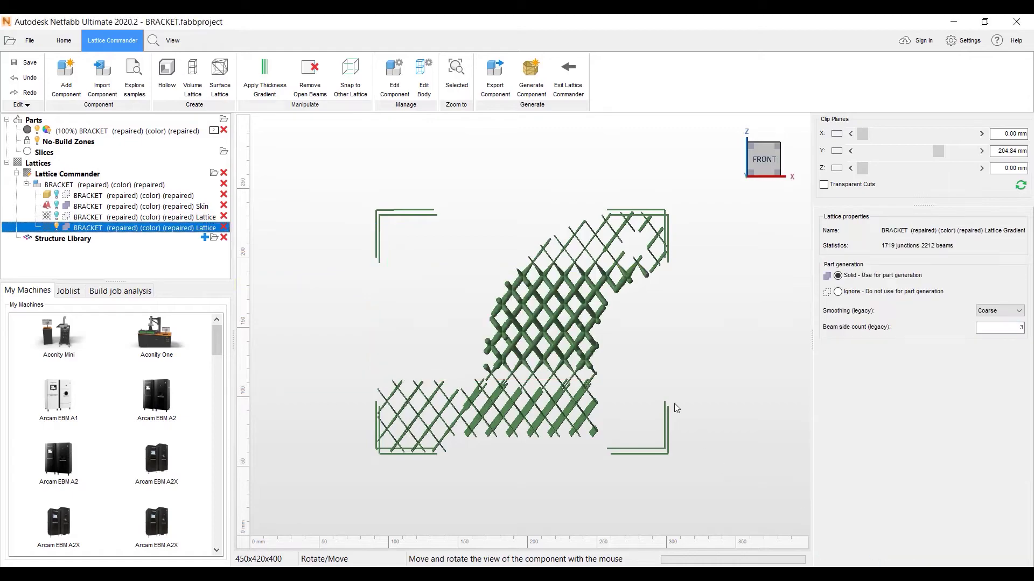
left_click_drag(485, 310, 743, 316)
Inspect the thickened gradient beams from behind, then hide the Lattice Gradient body
scroll(493, 350, "up", 5)
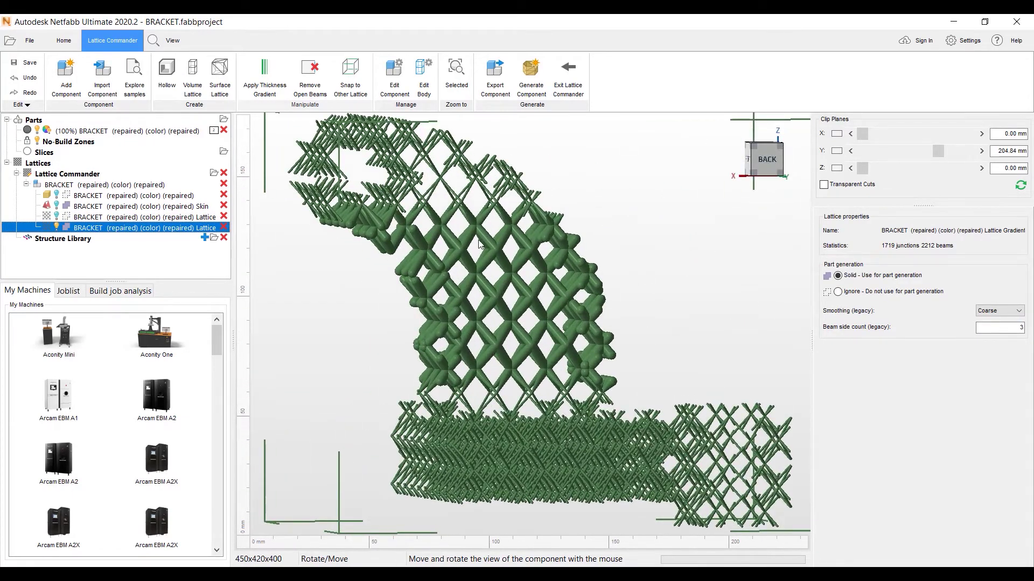
scroll(479, 245, "down", 4)
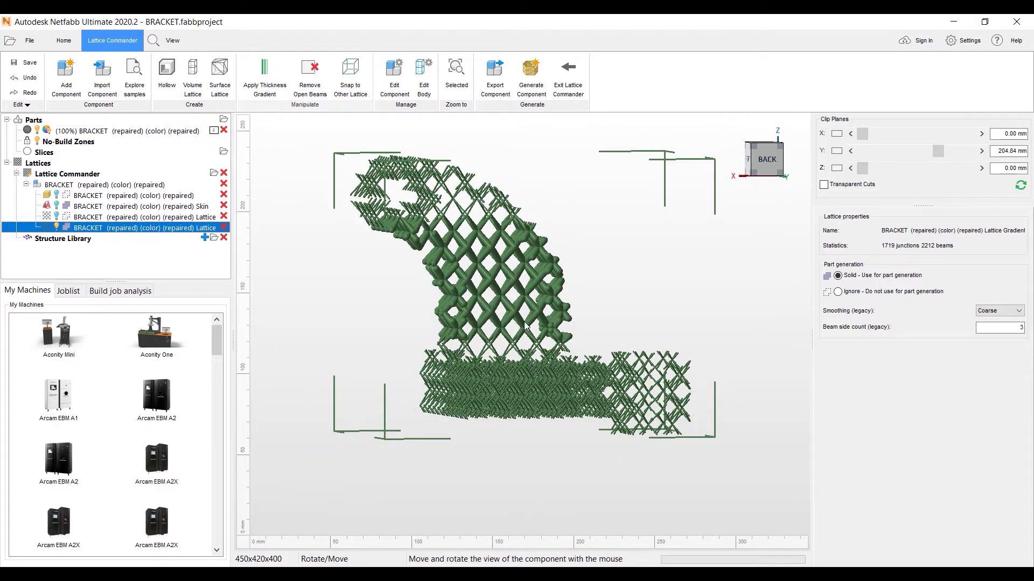
left_click_drag(521, 329, 501, 295)
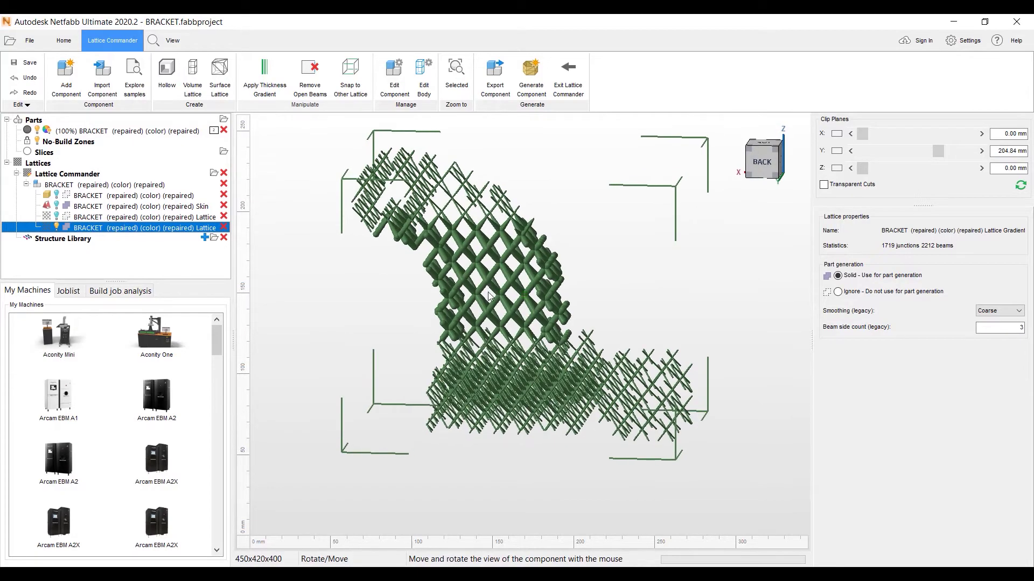
left_click_drag(488, 292, 537, 288)
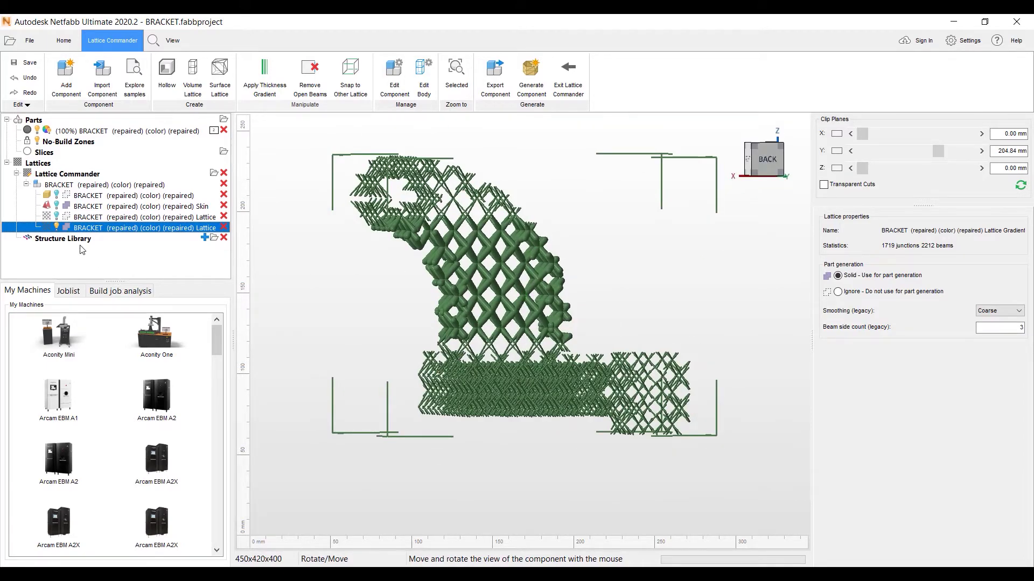
left_click(58, 228)
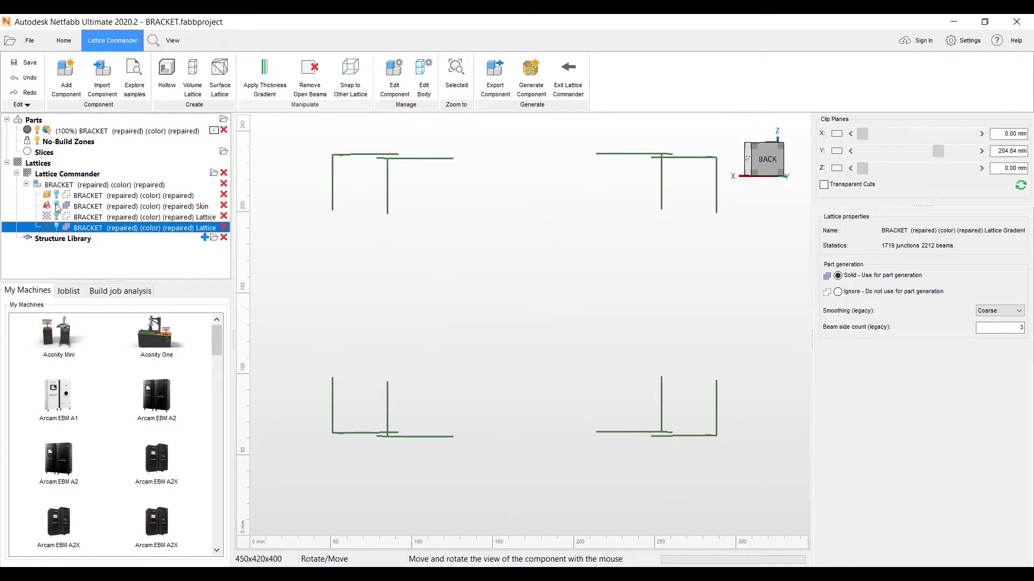
Show and select the Skin body, then enter skin editing mode on its 6068 triangles
left_click(56, 205)
left_click(499, 266)
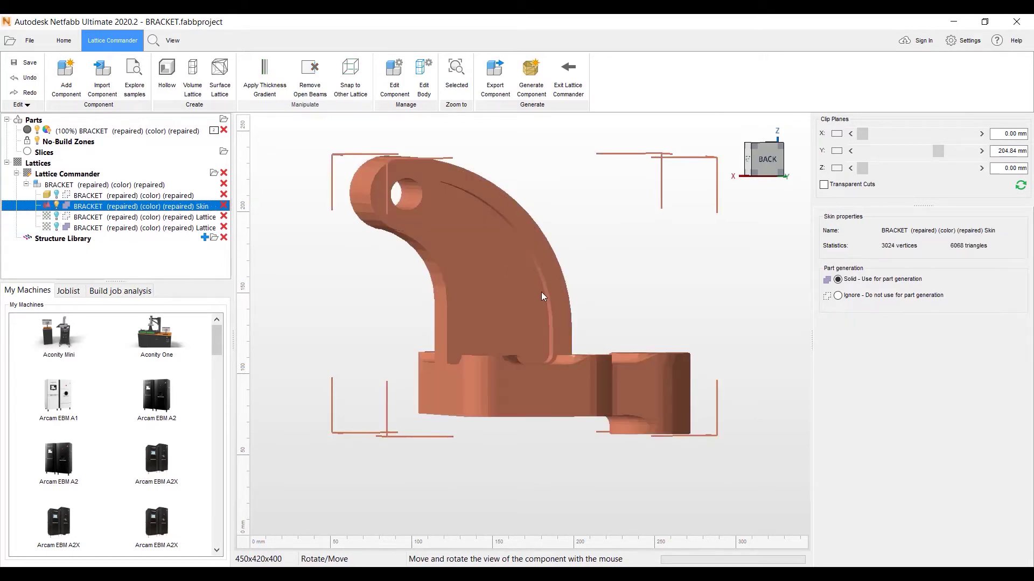
scroll(541, 293, "down", 3)
left_click_drag(541, 293, 499, 344)
scroll(499, 344, "up", 2)
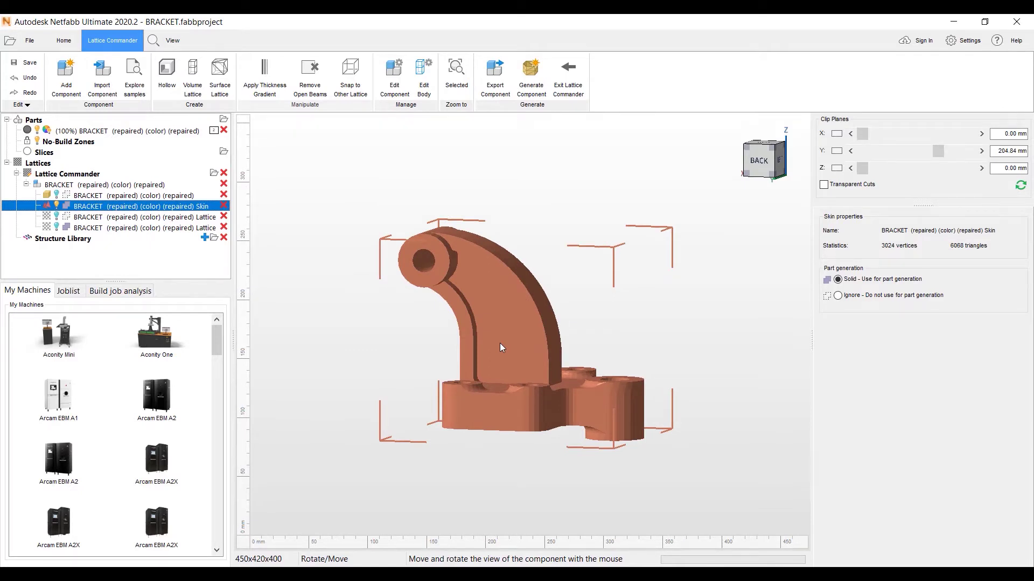
scroll(500, 344, "up", 1)
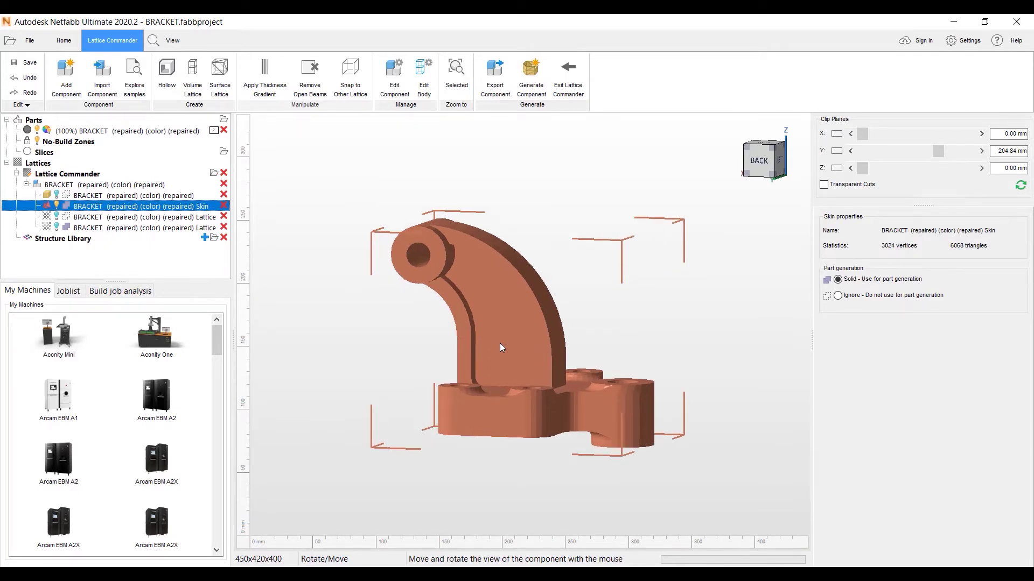
left_click_drag(500, 344, 516, 335)
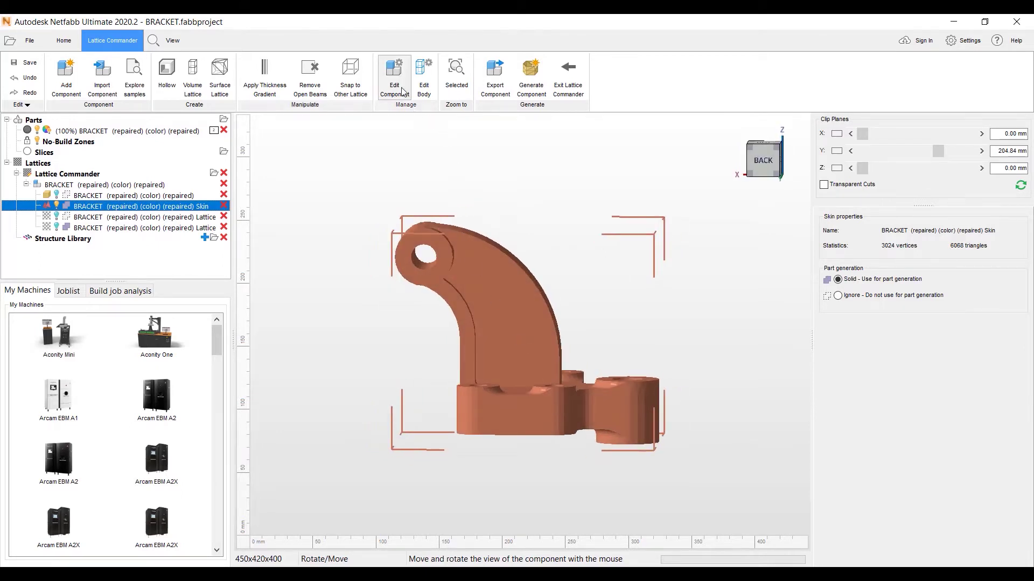
left_click(425, 71)
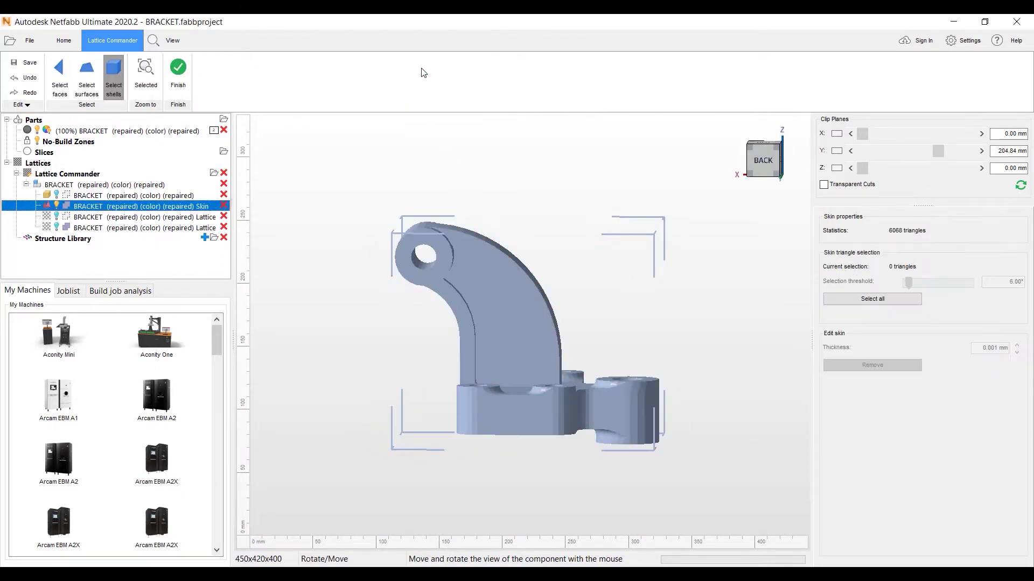
Select the arm's inner faces and the ring face, and remove those stray skin triangles
left_click(87, 86)
left_click(527, 337)
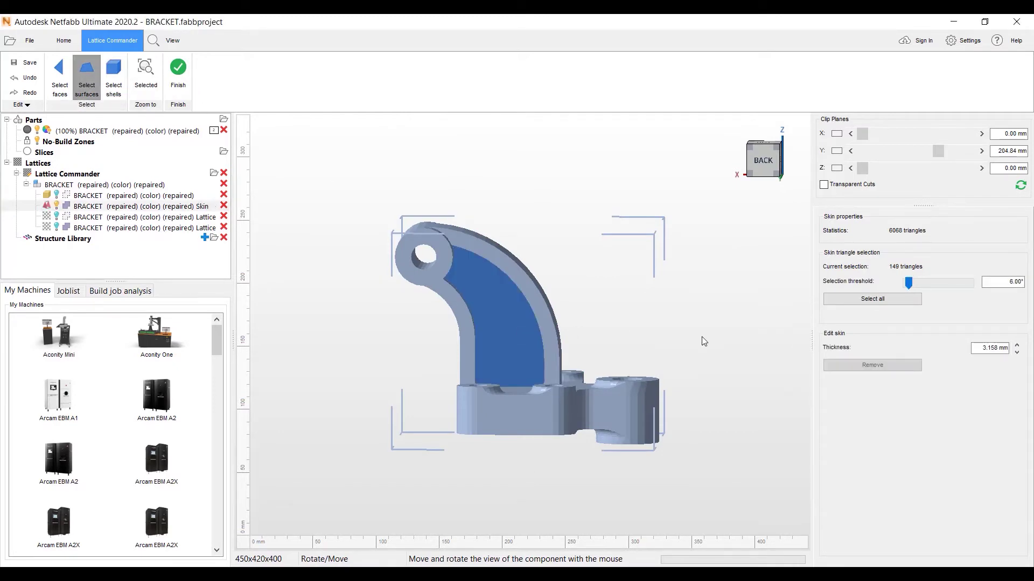
right_click_drag(704, 341, 482, 354)
left_click(551, 338)
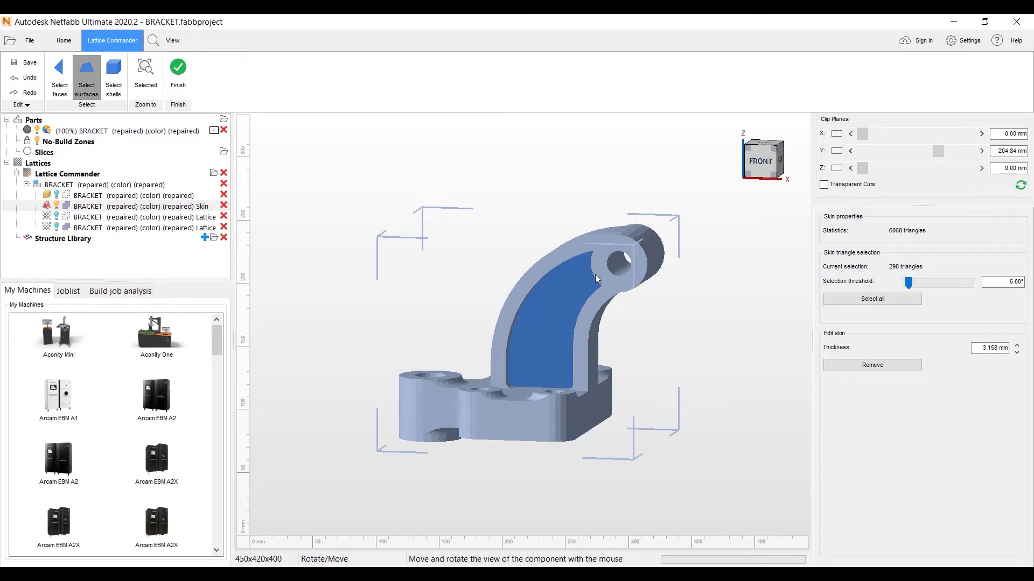
left_click(599, 278)
right_click_drag(685, 319, 431, 276)
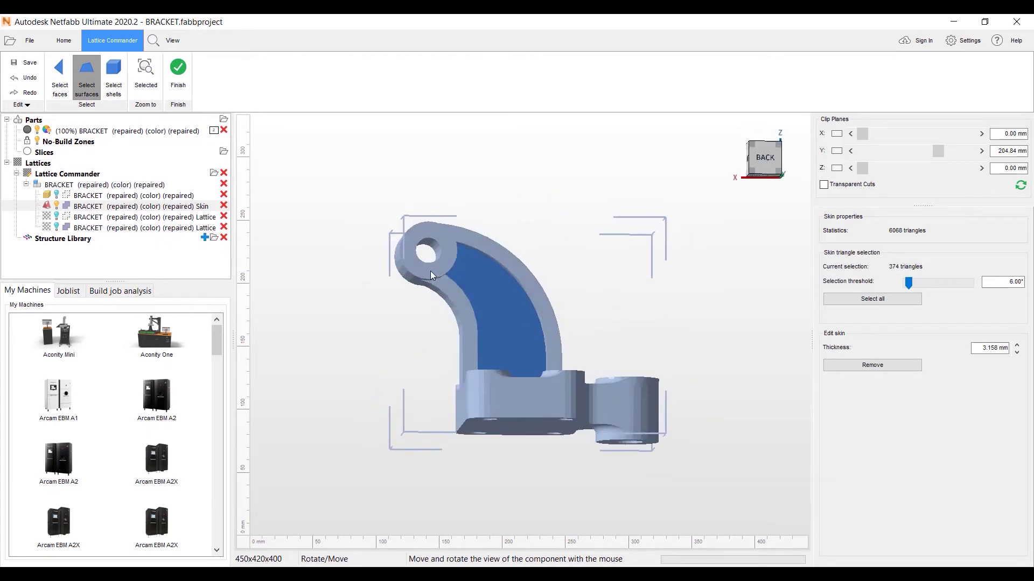
left_click(445, 269)
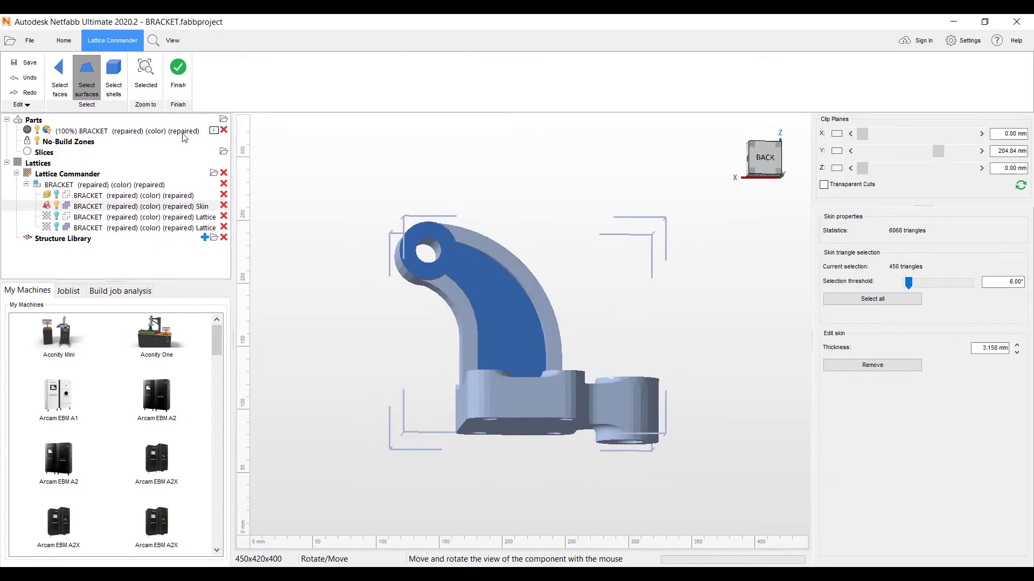
left_click(884, 366)
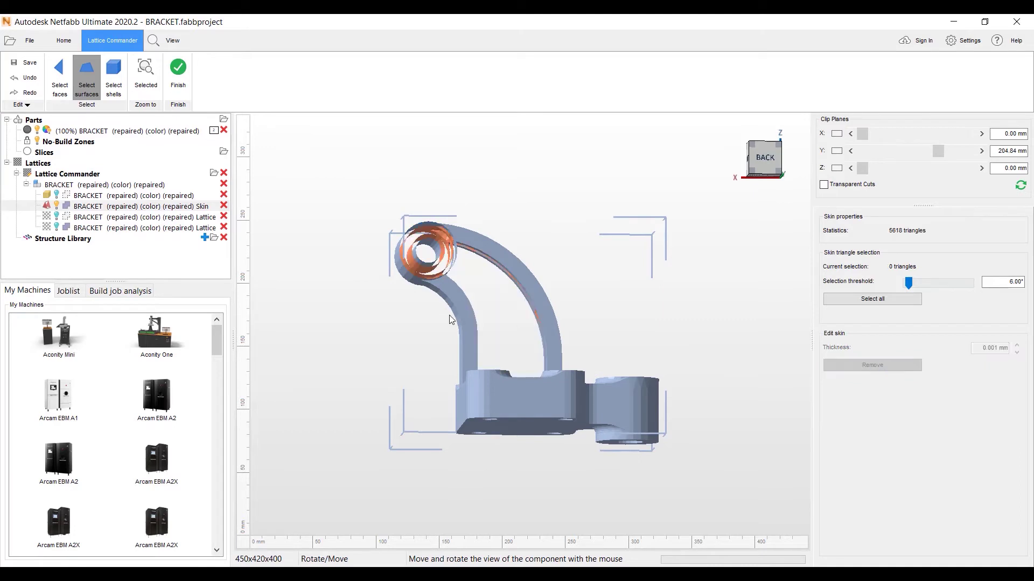
Set the ring's inner 336-triangle skin shell to 5.000 mm thickness
scroll(462, 254, "up", 5)
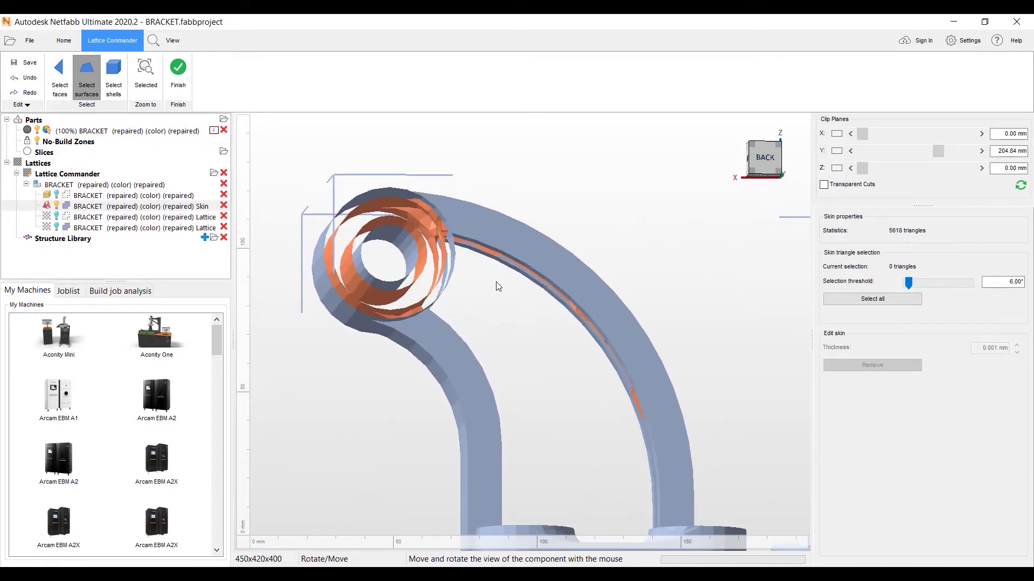
scroll(499, 287, "down", 3)
left_click_drag(500, 247, 504, 239)
left_click(110, 77)
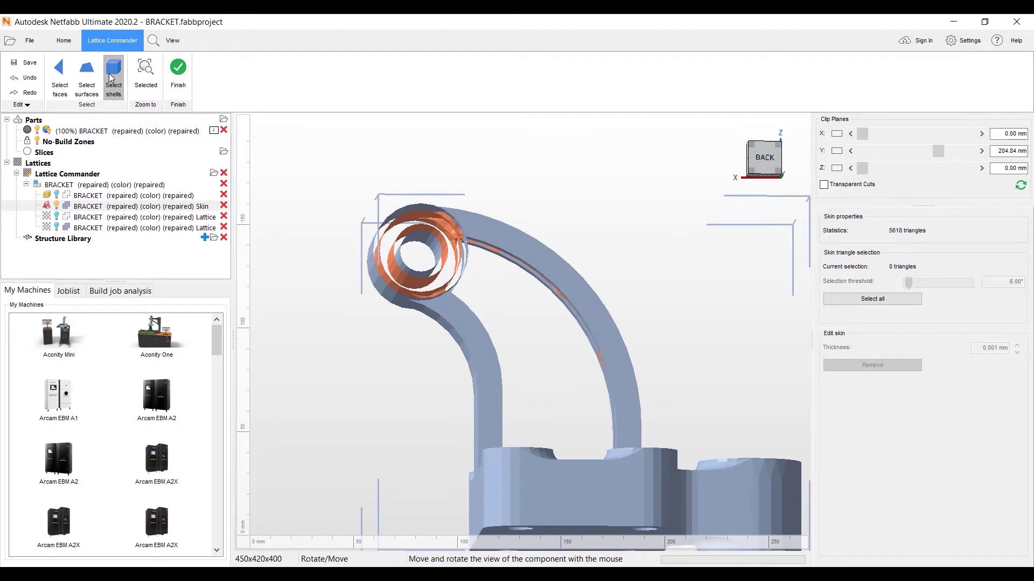
left_click(432, 241)
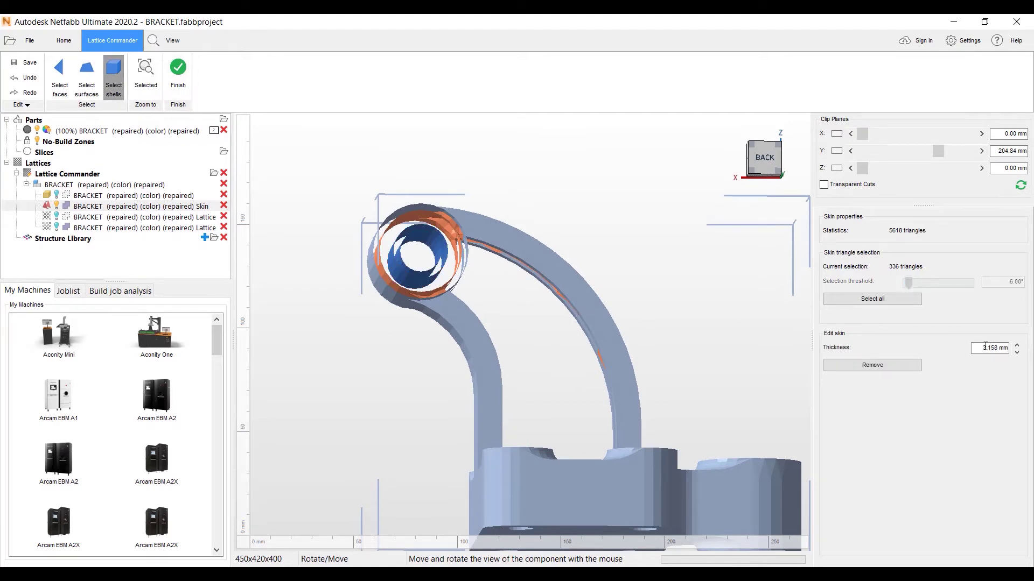
left_click(1004, 349)
left_click(1008, 348)
key("Return")
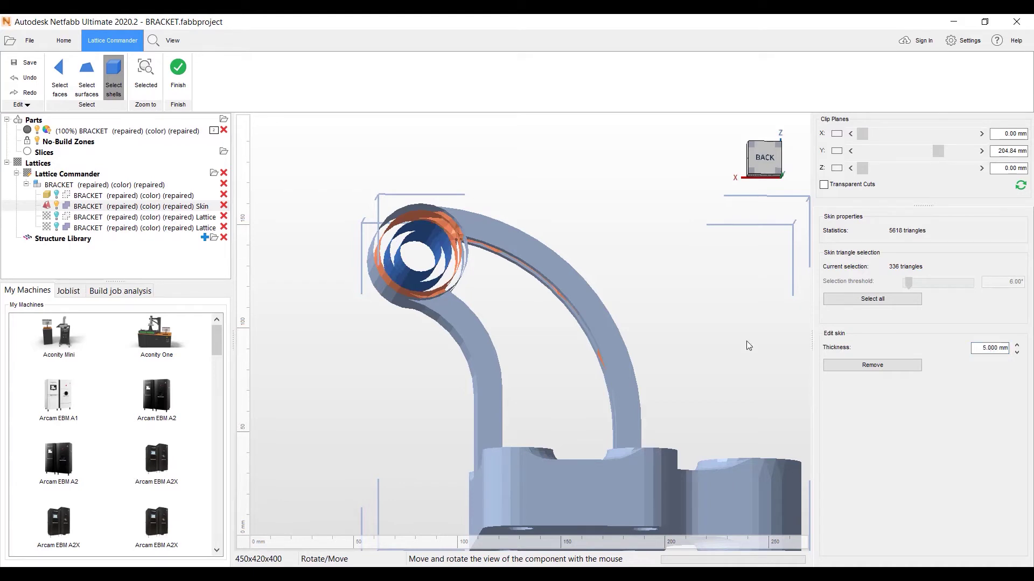
scroll(480, 276, "up", 3)
scroll(379, 253, "down", 3)
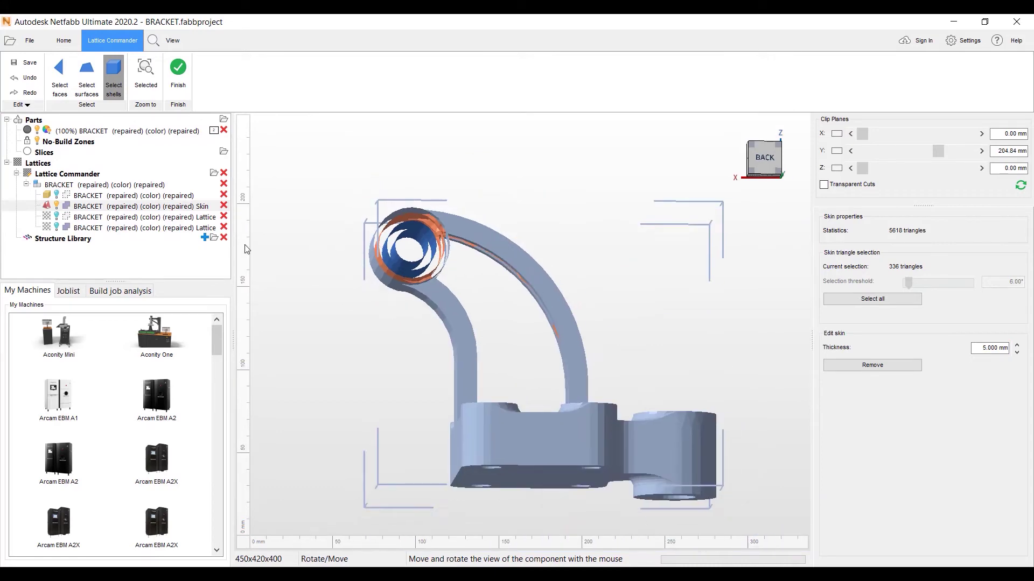
left_click(59, 206)
Show both lattice bodies again and finish skin editing
left_click(56, 217)
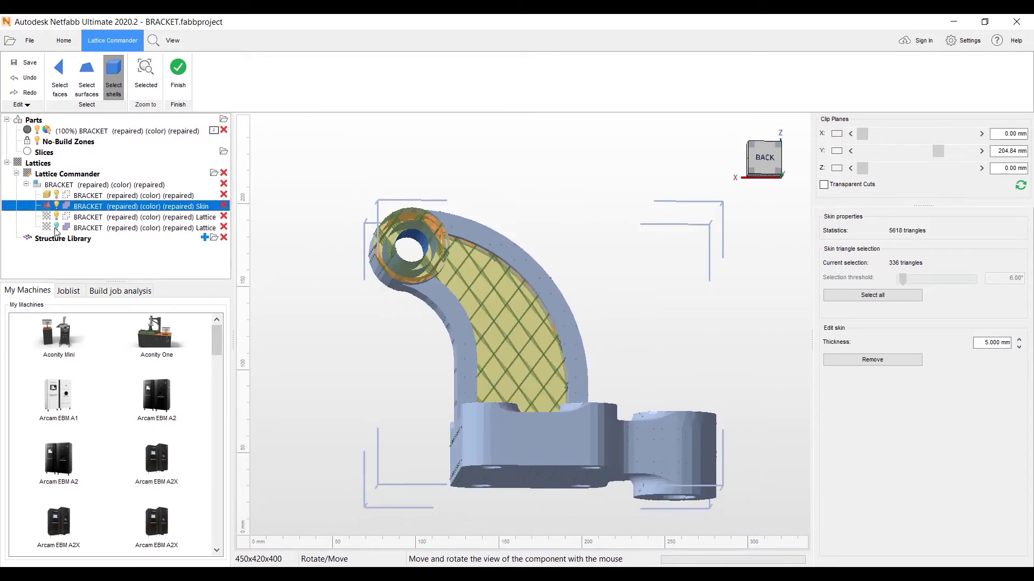
left_click(57, 228)
right_click_drag(425, 332, 635, 299)
left_click(179, 73)
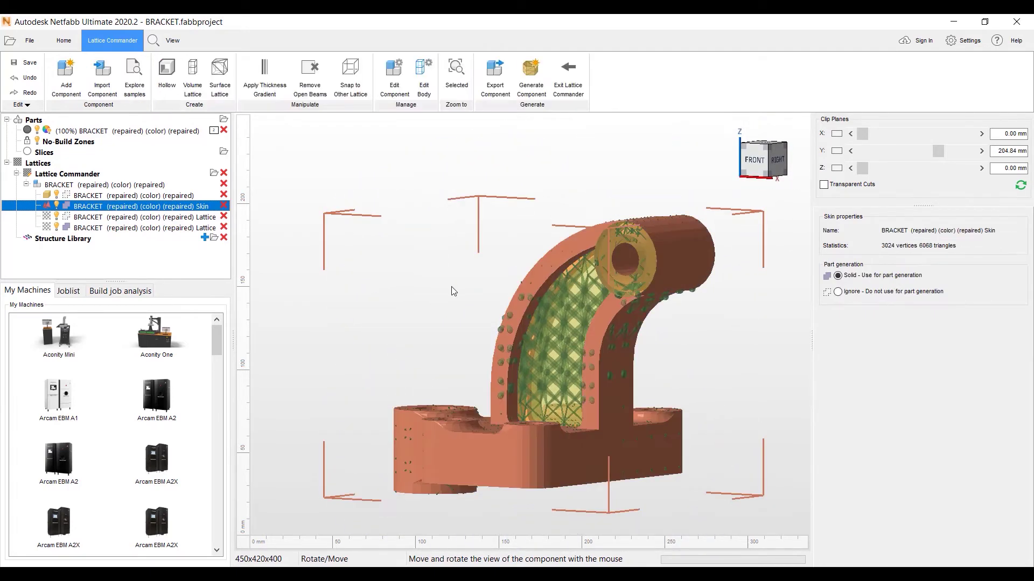
right_click_drag(457, 291, 514, 328)
scroll(485, 269, "down", 2)
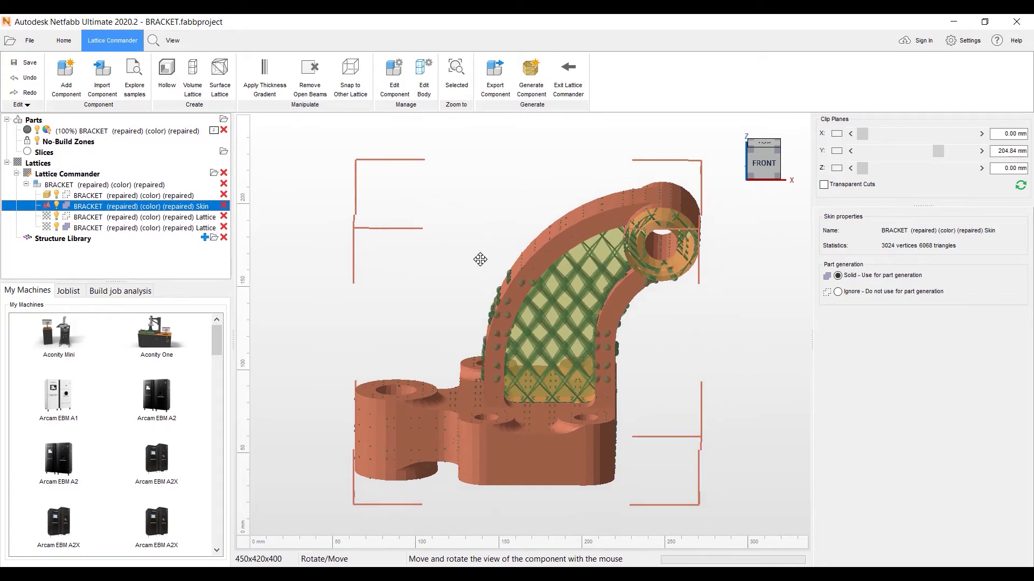
Set the mesh body's role to Trim, choose legacy part mesh, and generate the 113468-triangle part
left_click(392, 79)
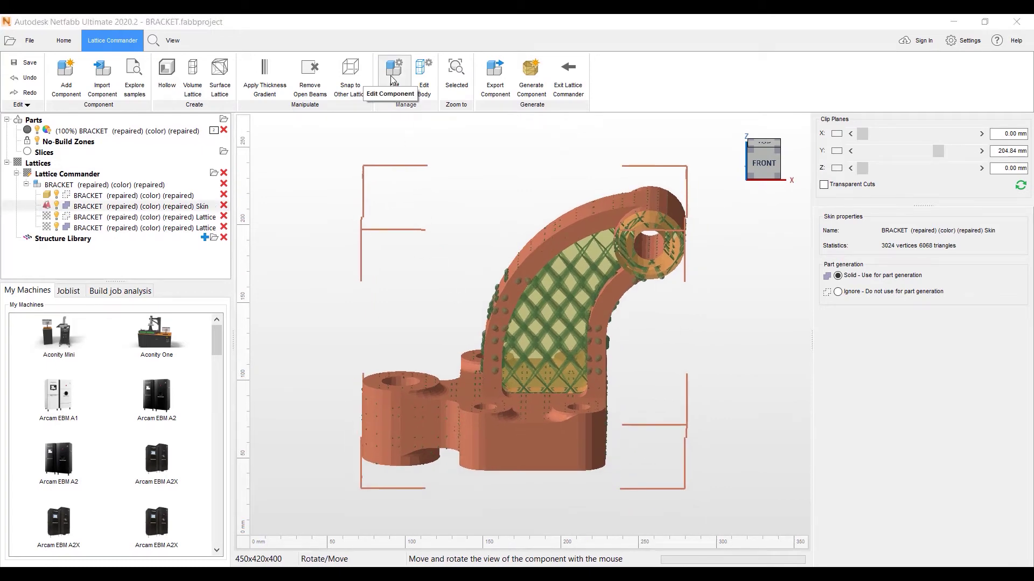
right_click_drag(484, 376, 470, 350)
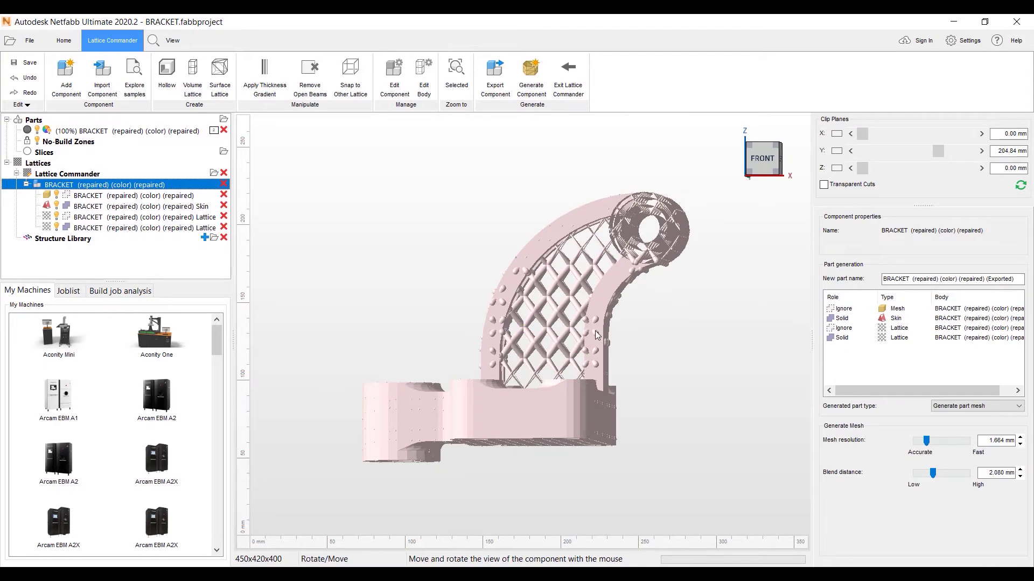
left_click(844, 310)
left_click(843, 311)
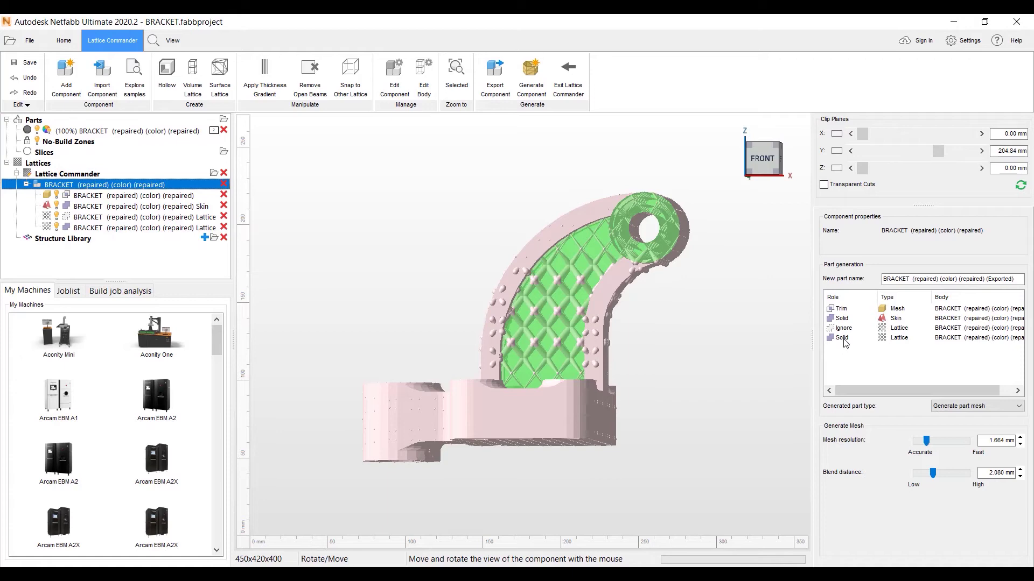
left_click(1020, 411)
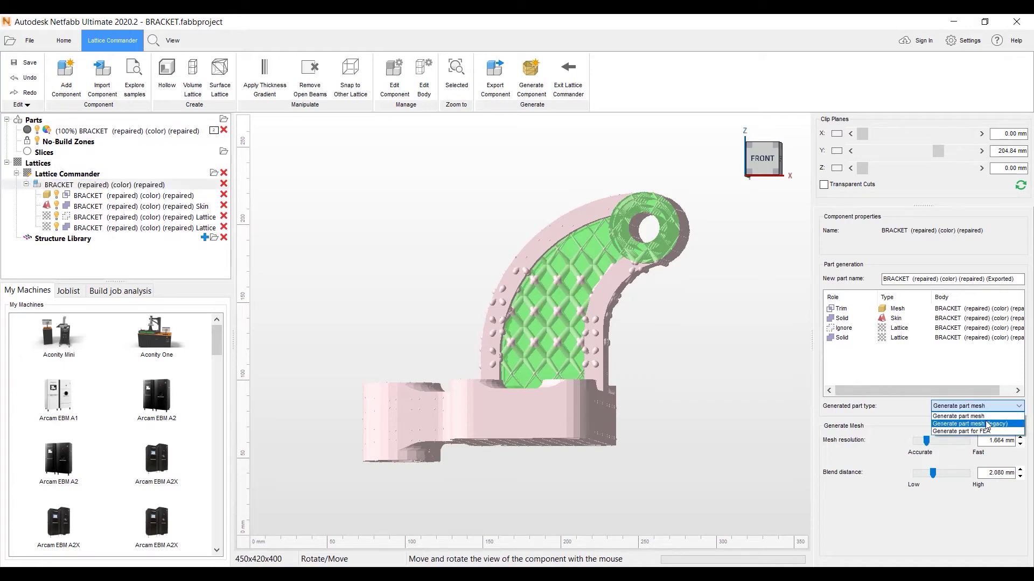
left_click(989, 424)
left_click_drag(495, 348, 537, 321)
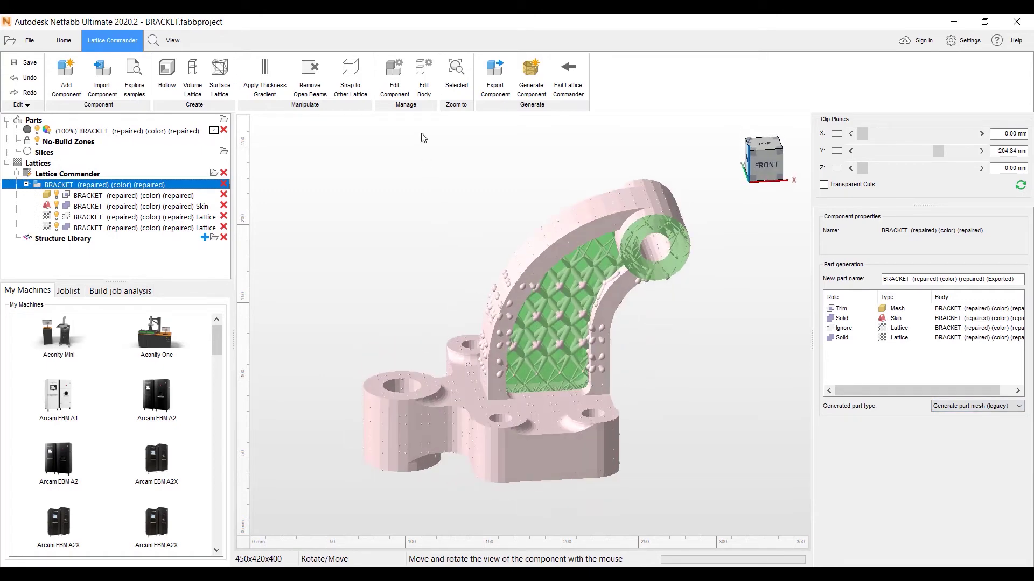
left_click(529, 72)
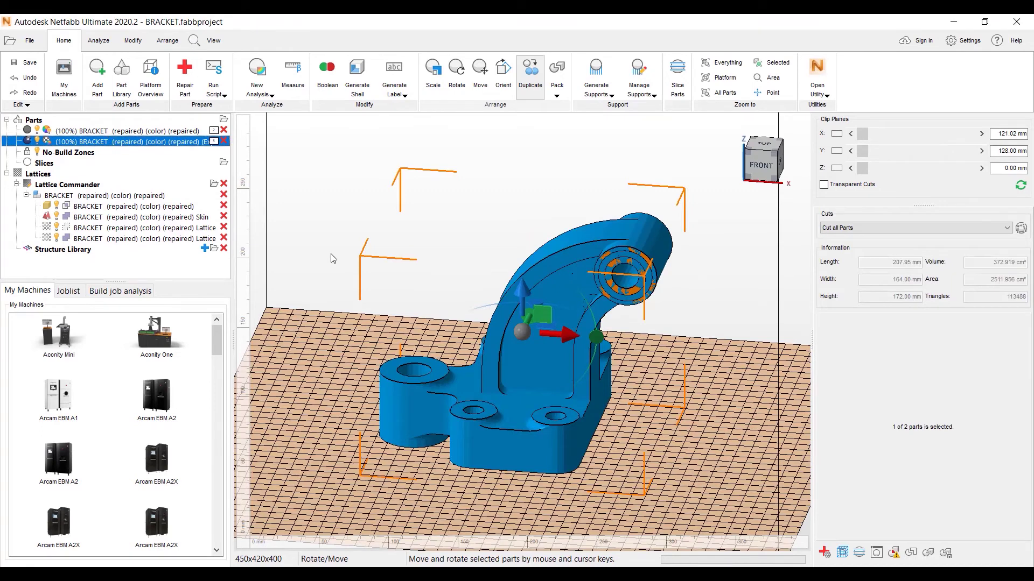
Hide the Skin and yellow inner bodies, then select the generated bracket part under Parts
left_click(58, 240)
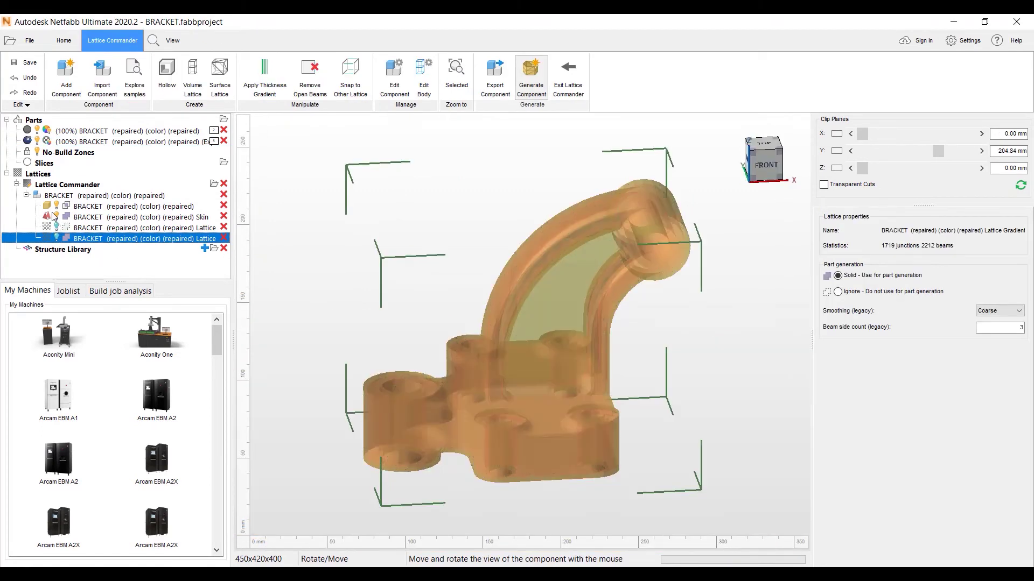
left_click(56, 217)
left_click(57, 207)
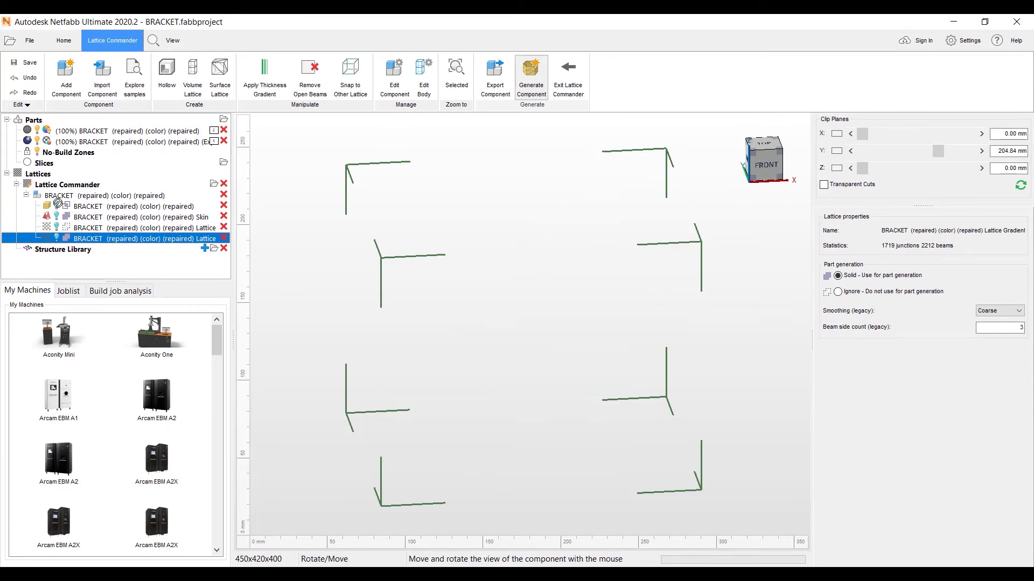
left_click(38, 133)
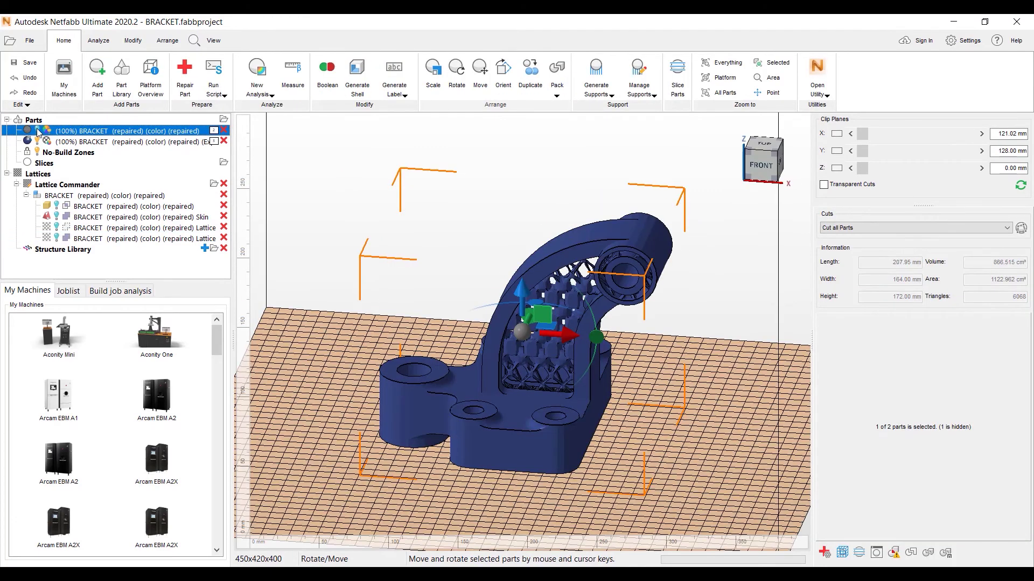
left_click(68, 142)
right_click_drag(517, 359, 544, 341)
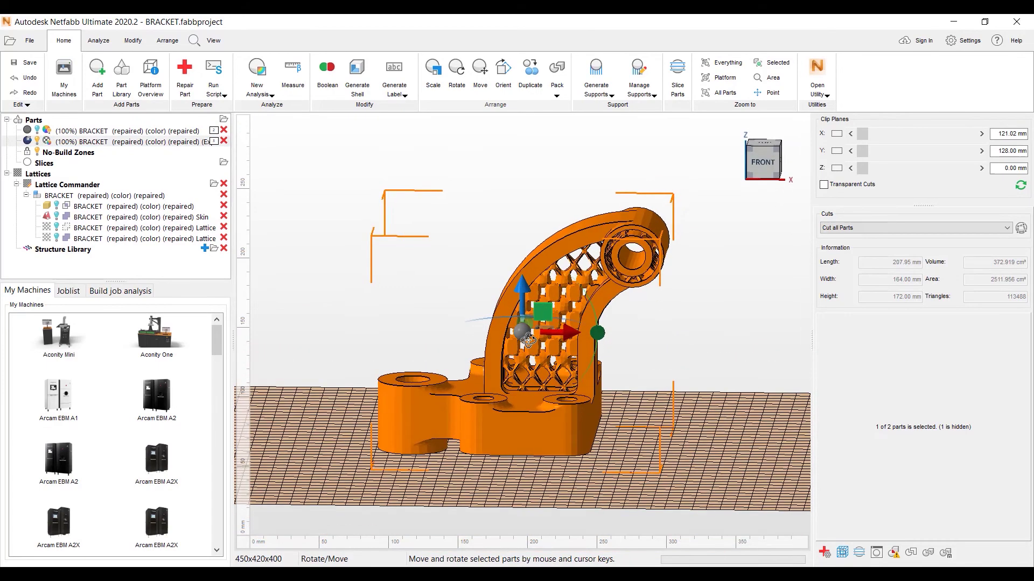
scroll(556, 342, "up", 5)
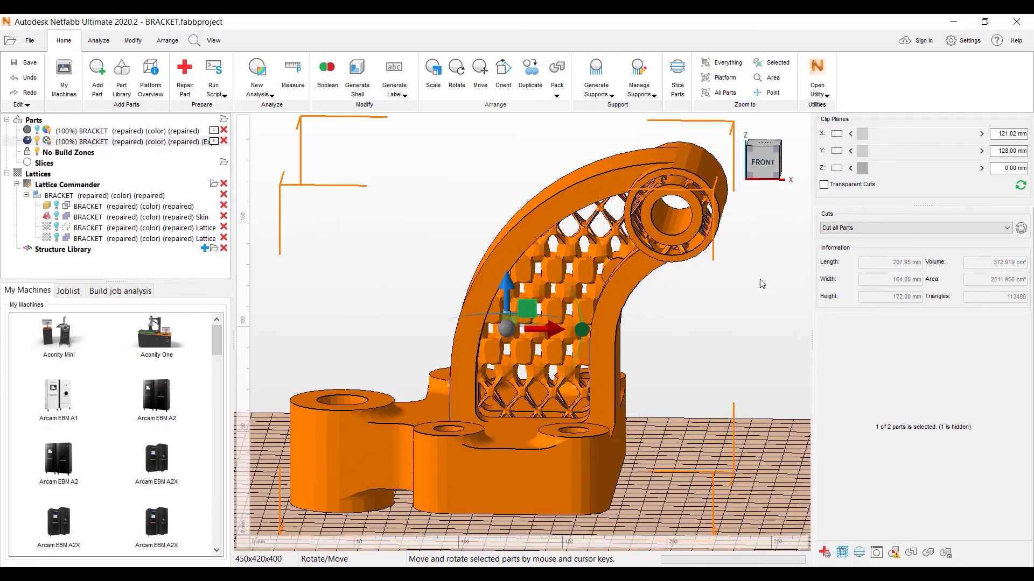
left_click(738, 286)
right_click_drag(544, 339, 501, 309)
left_click(837, 150)
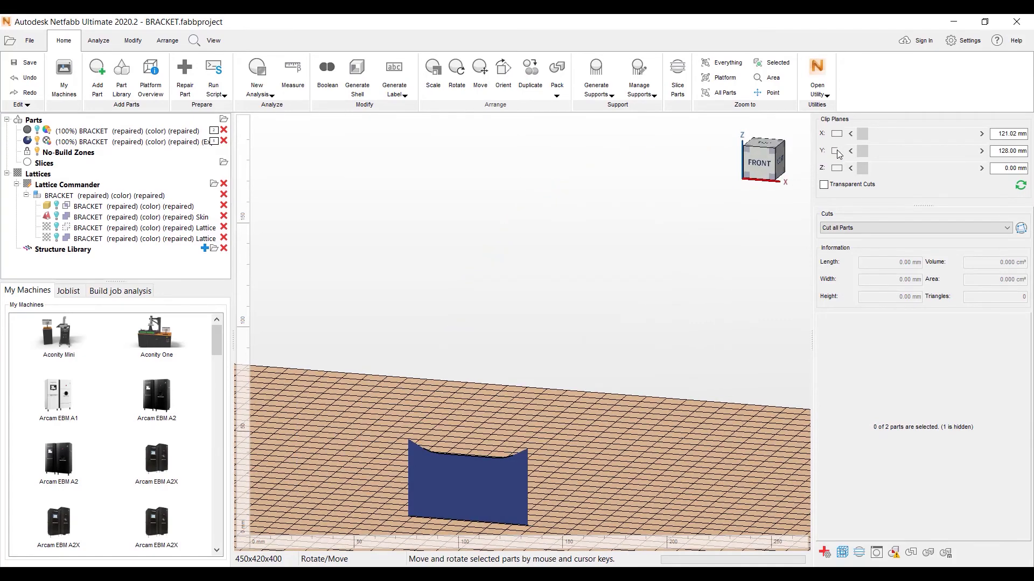
left_click(836, 151)
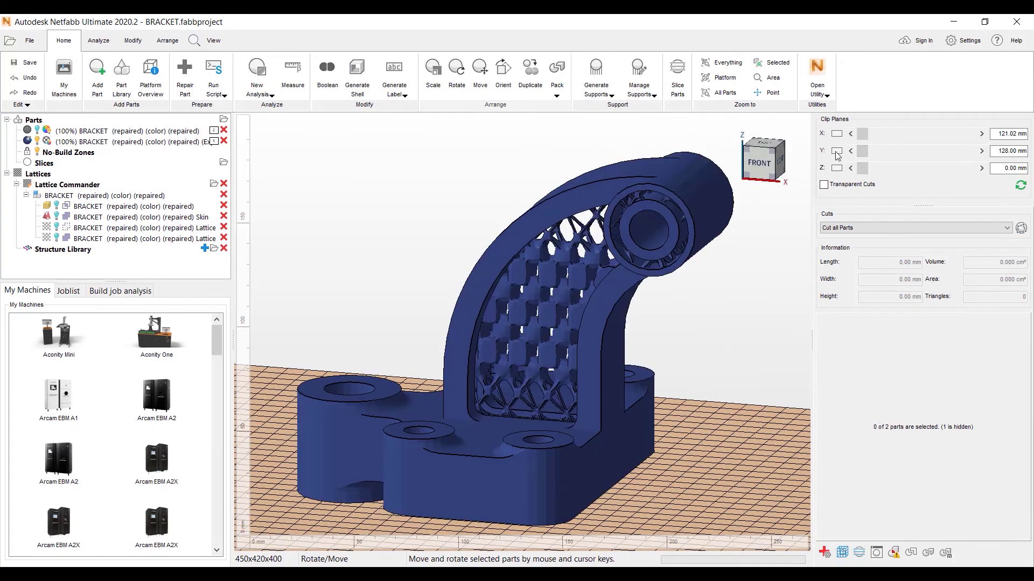
left_click_drag(865, 155, 910, 157)
right_click_drag(643, 251, 650, 227)
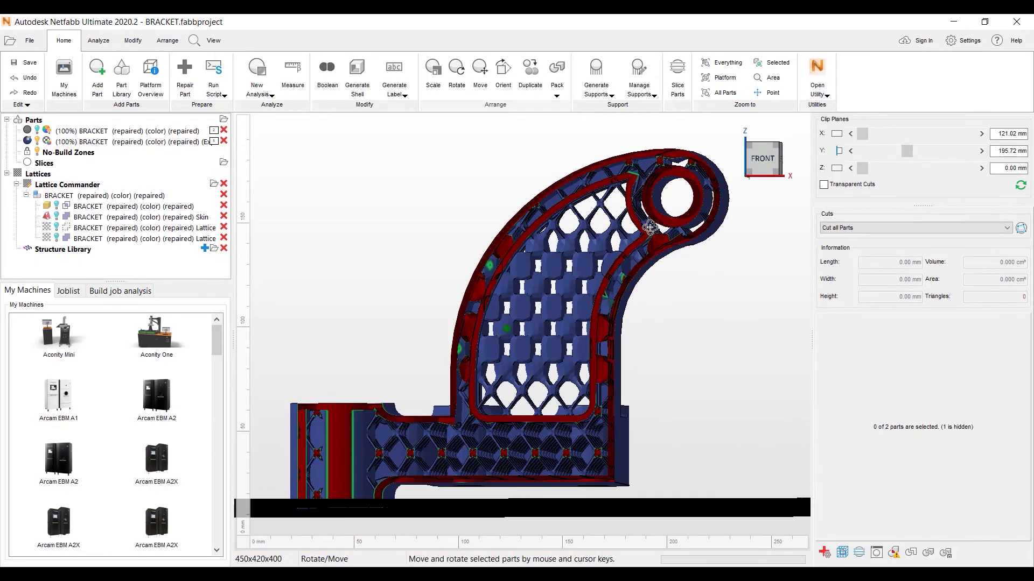
scroll(649, 227, "up", 3)
scroll(650, 228, "down", 5)
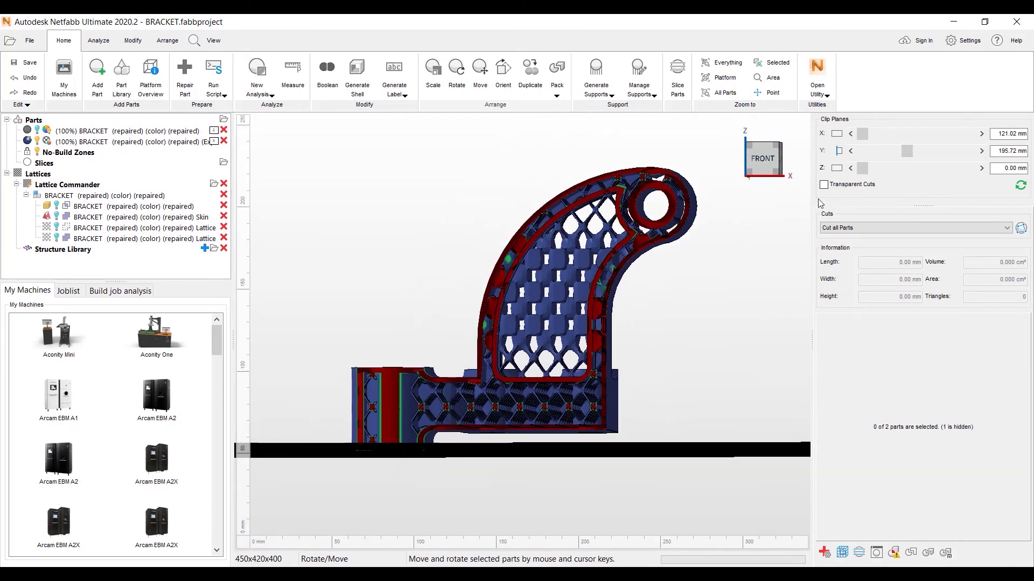
left_click(838, 152)
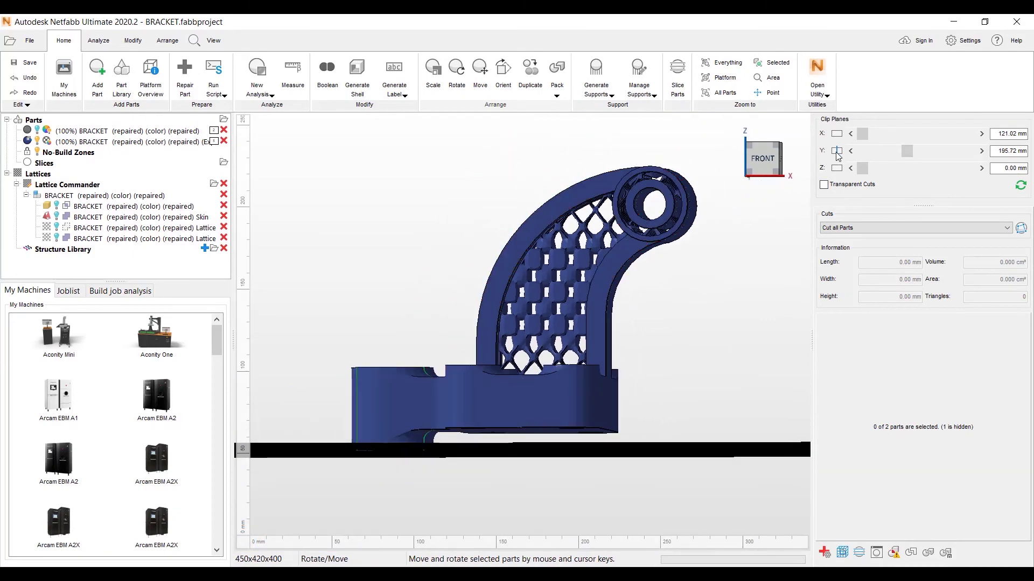
right_click_drag(623, 318, 596, 334)
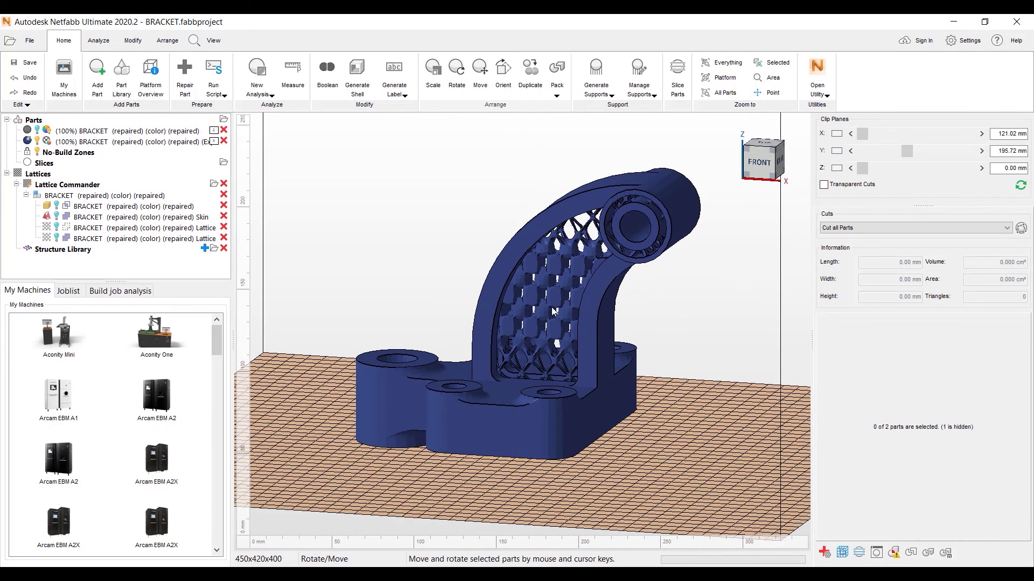